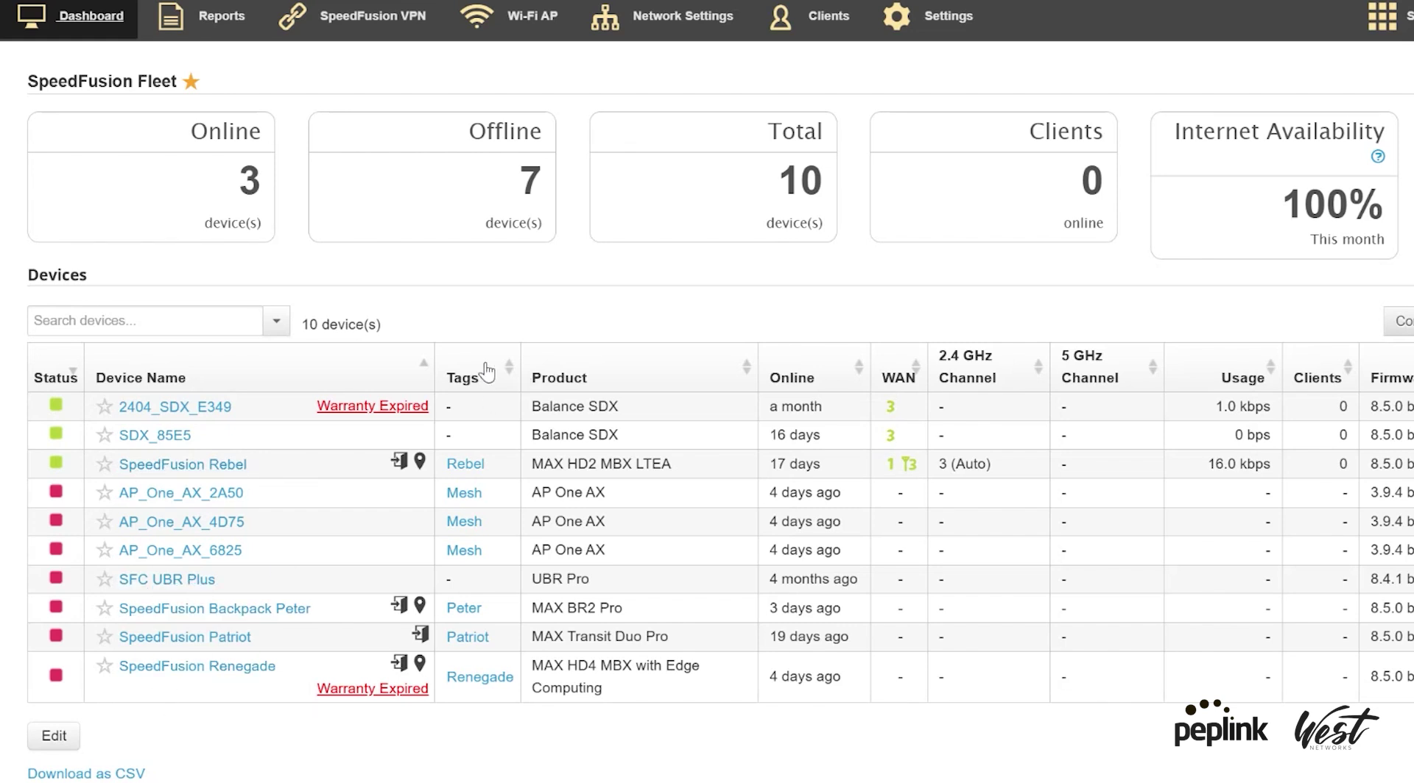
# Scroll back up the SpeedFusion Fleet dashboard to reach the SpeedFusion VPN tab
pyautogui.scroll(2, 441, 250)
# Start a new SpeedFusion profile from the VPN configuration page, keeping the Star topology
pyautogui.moveTo(373, 104)
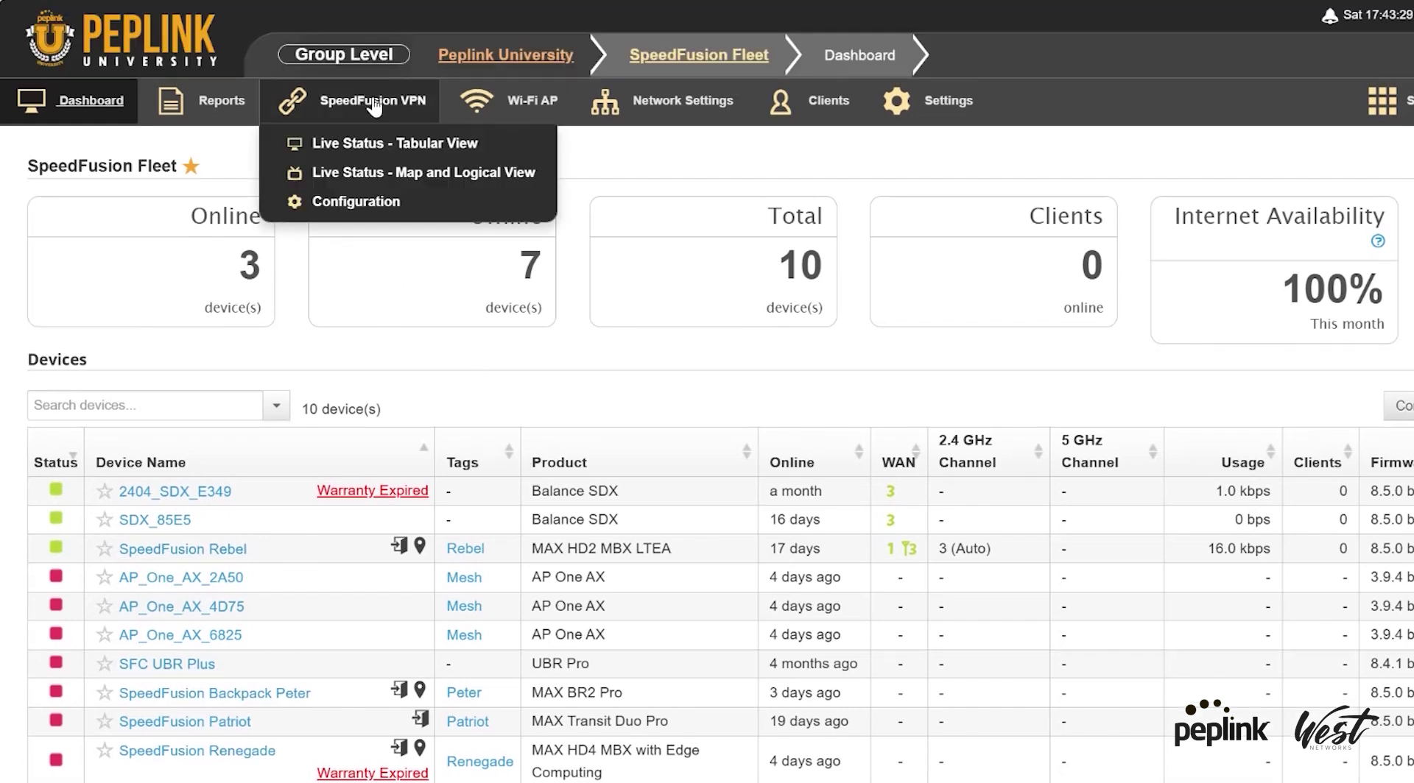
pyautogui.click(379, 199)
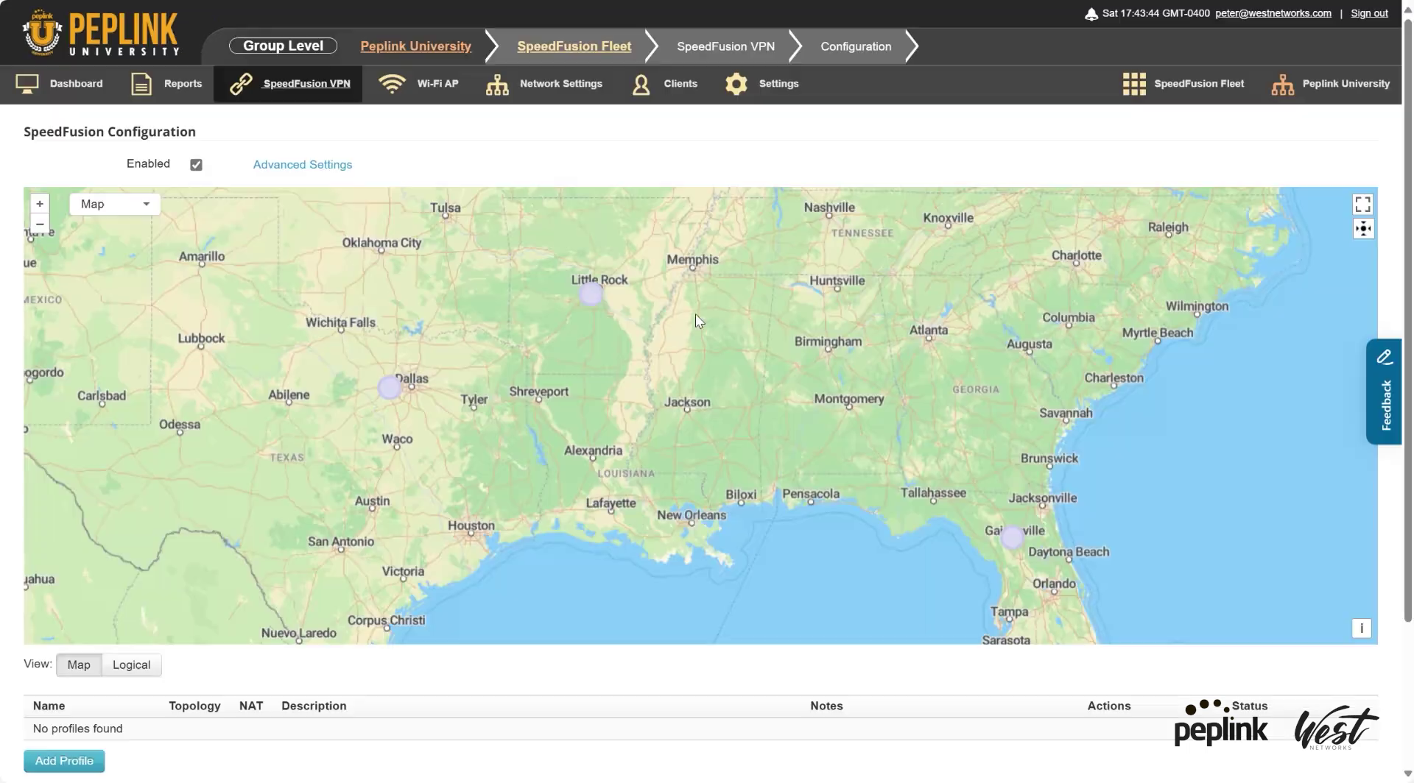
pyautogui.scroll(-3, 295, 707)
pyautogui.click(67, 582)
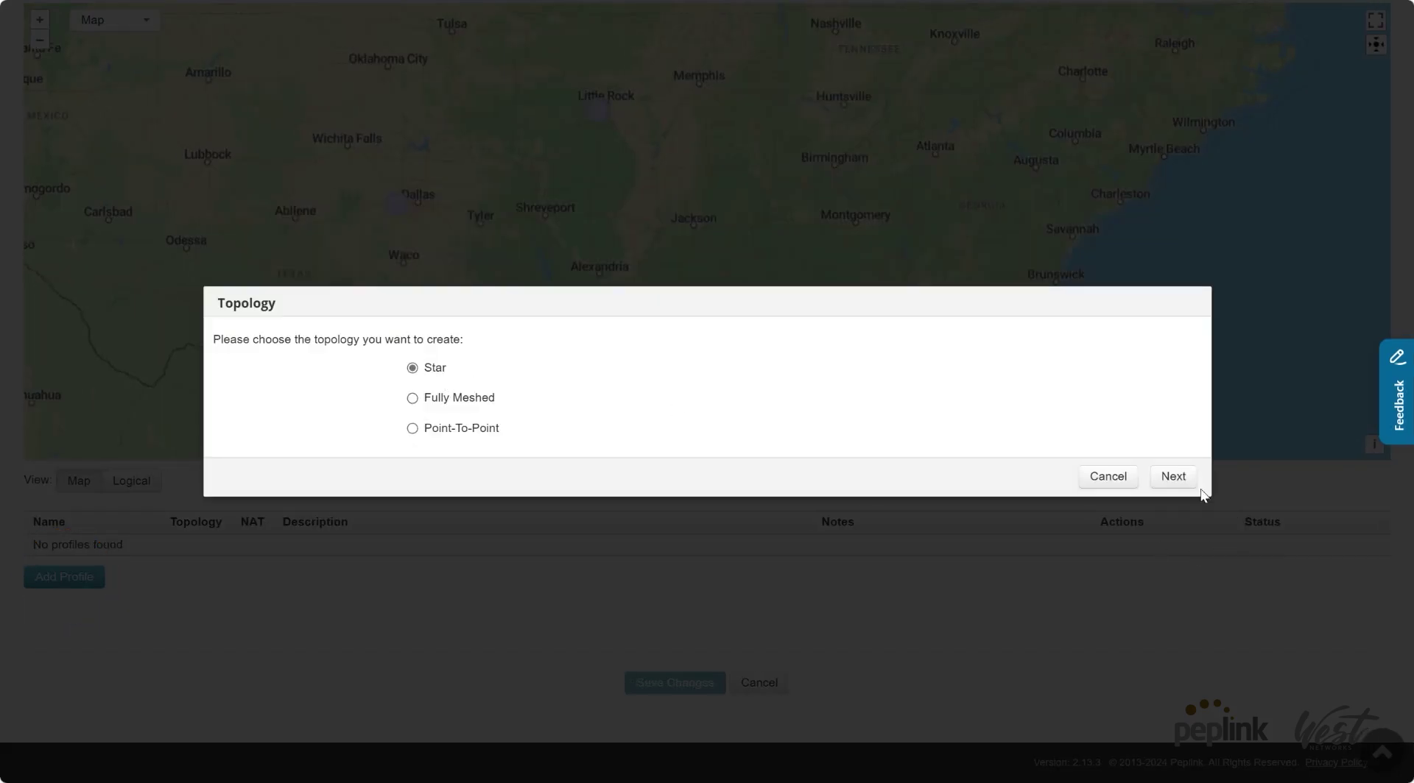
pyautogui.click(1186, 479)
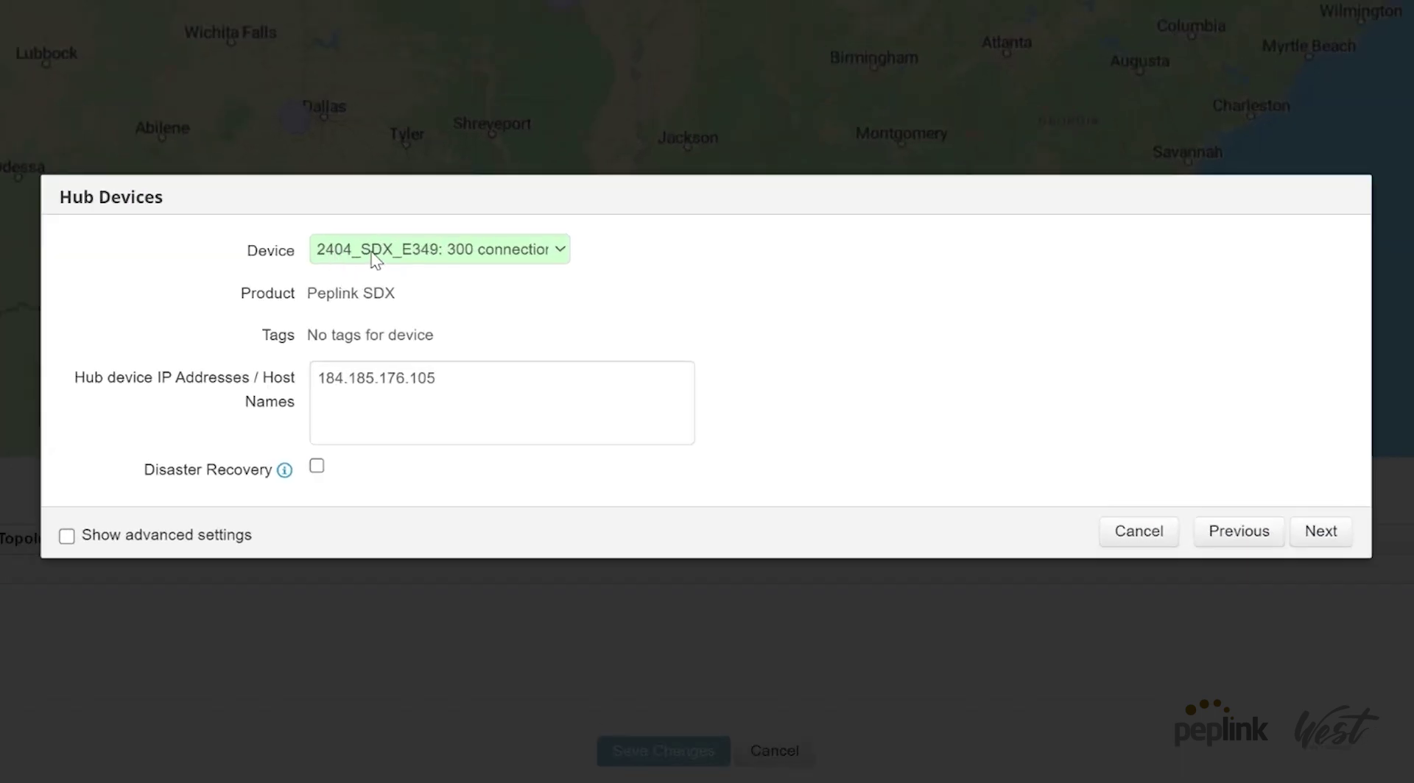
# Enable disaster recovery with hub SDX_85E5 and select all five end-point devices
pyautogui.click(317, 466)
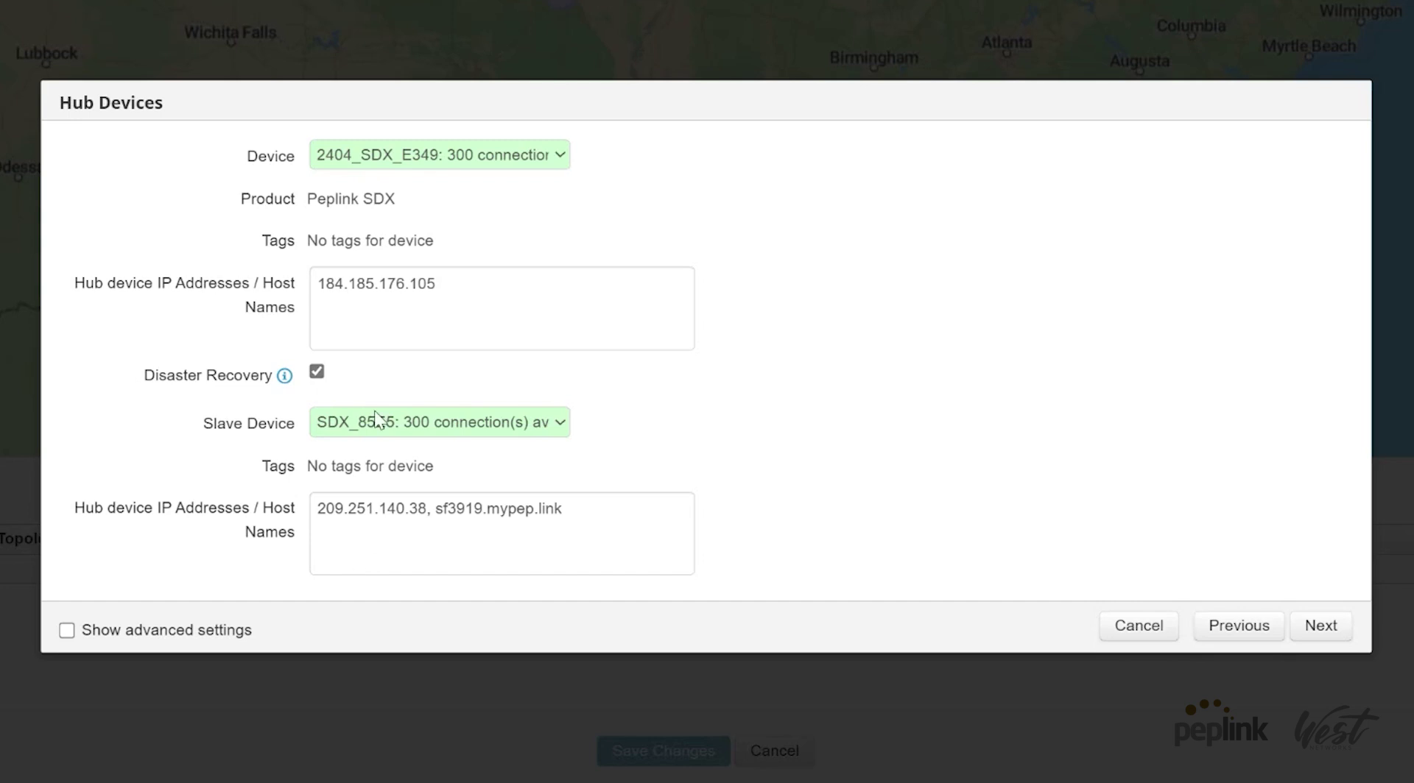
pyautogui.click(1326, 627)
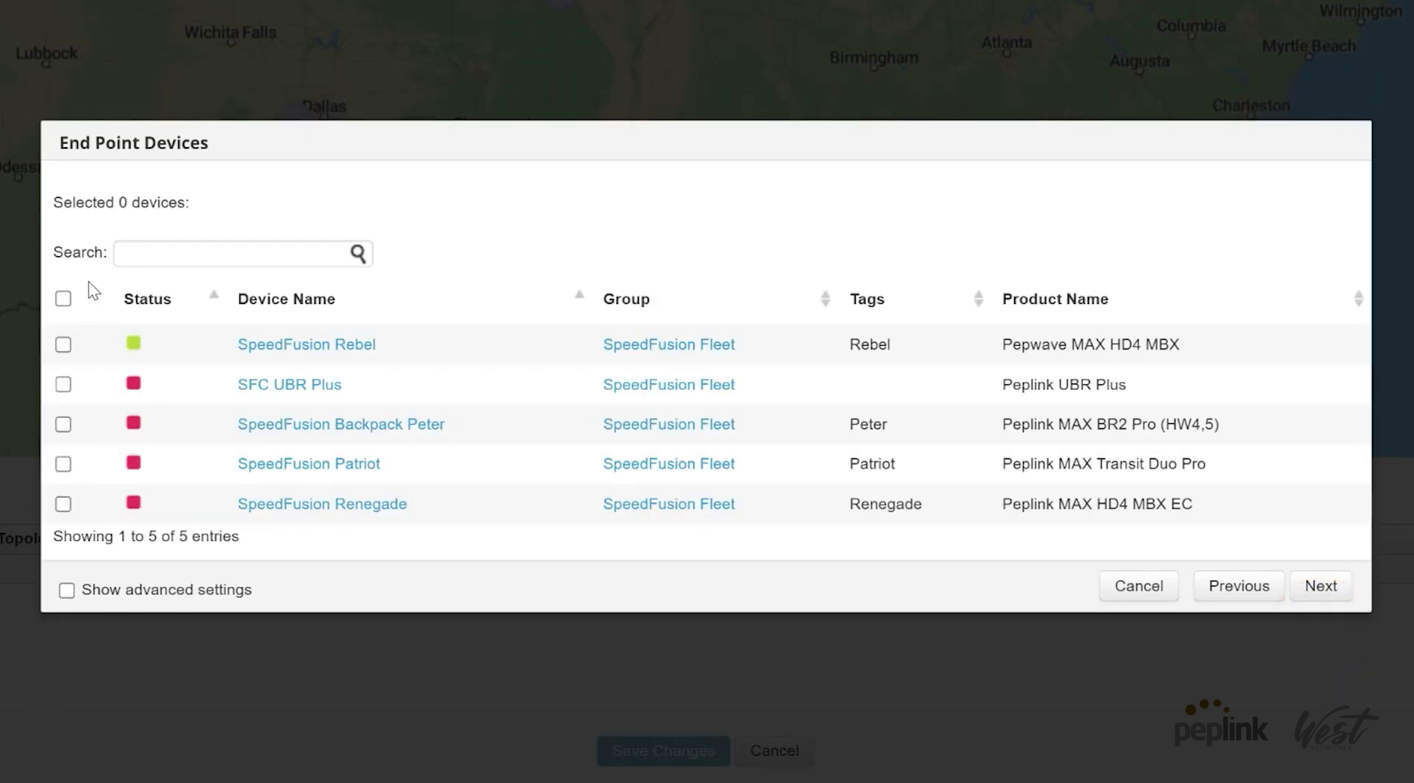
pyautogui.click(64, 298)
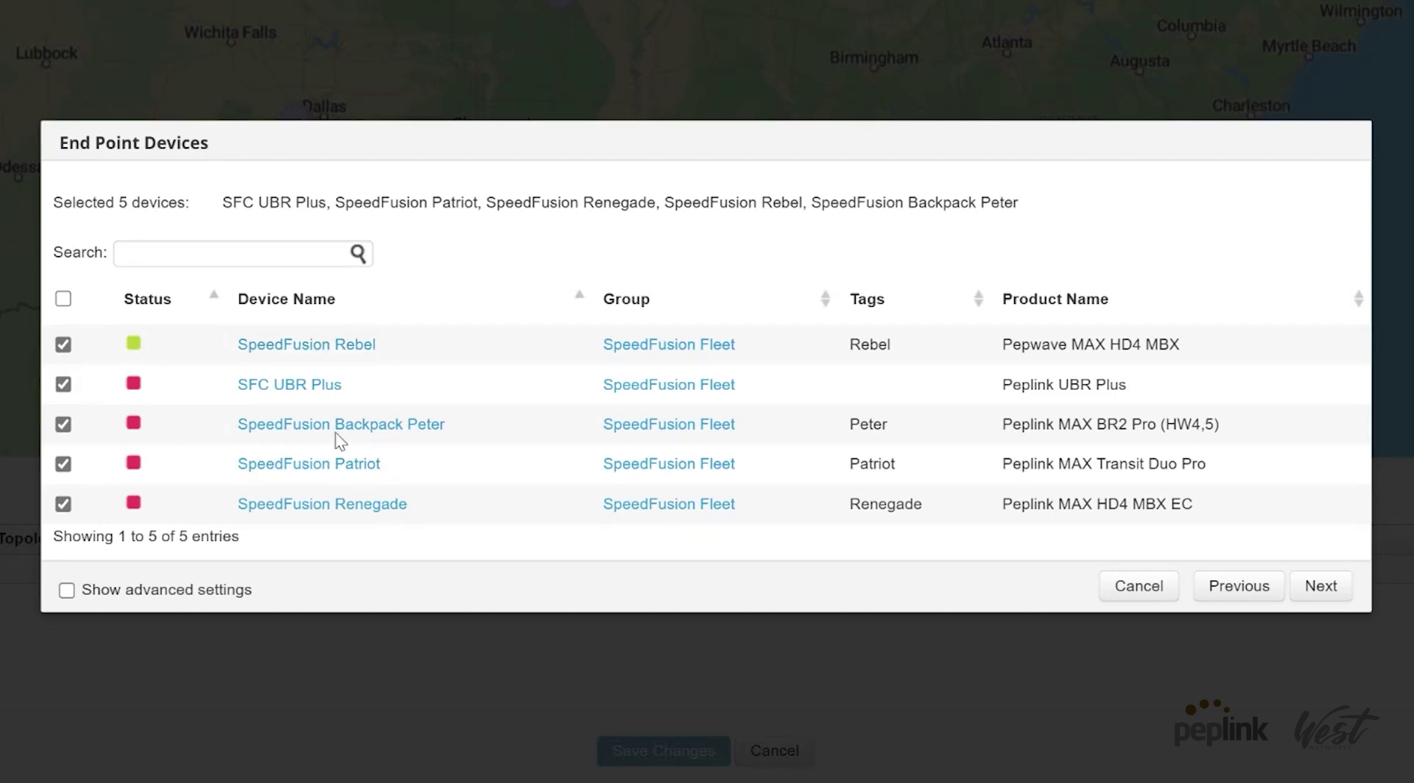
# Name the profile 'SpeedFusion', set Encryption to Off, and show the advanced settings
pyautogui.click(1320, 587)
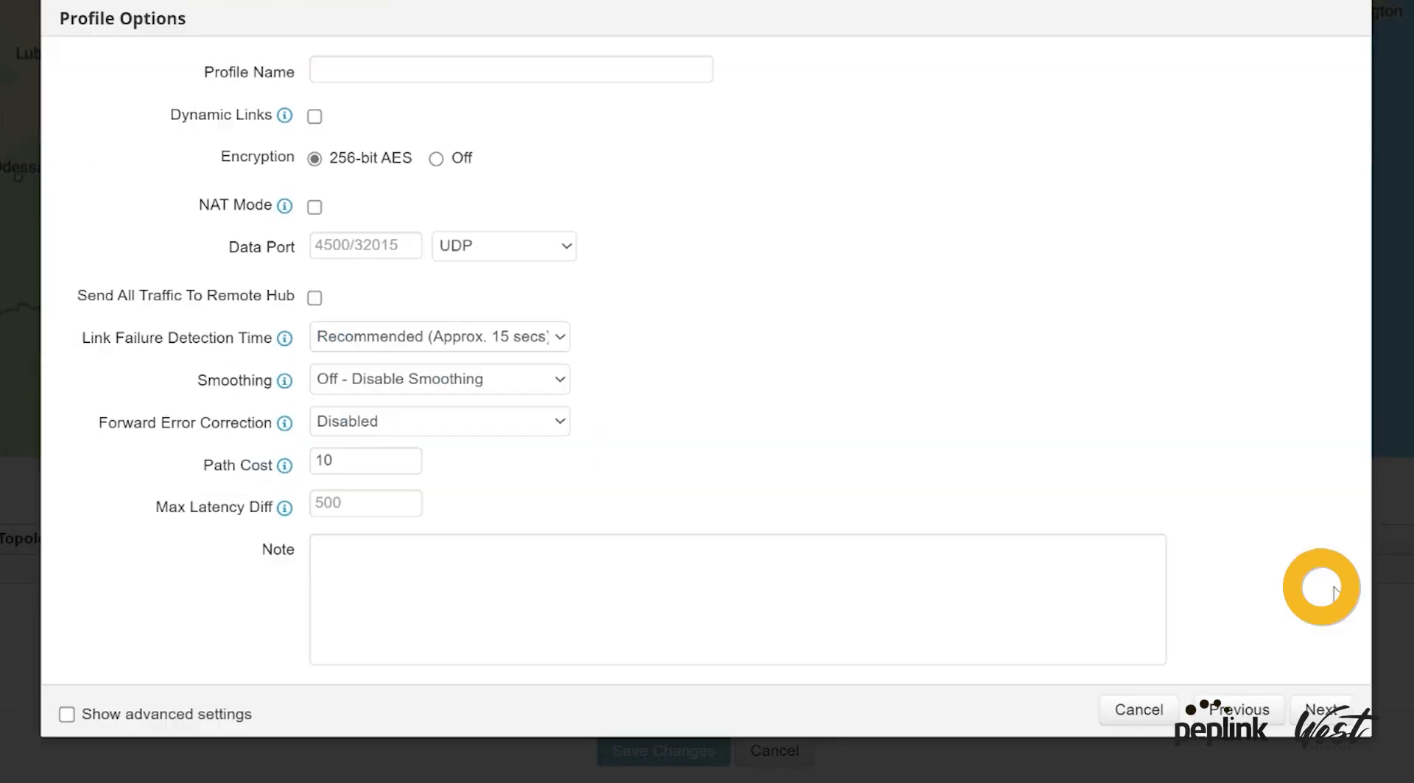
pyautogui.click(388, 78)
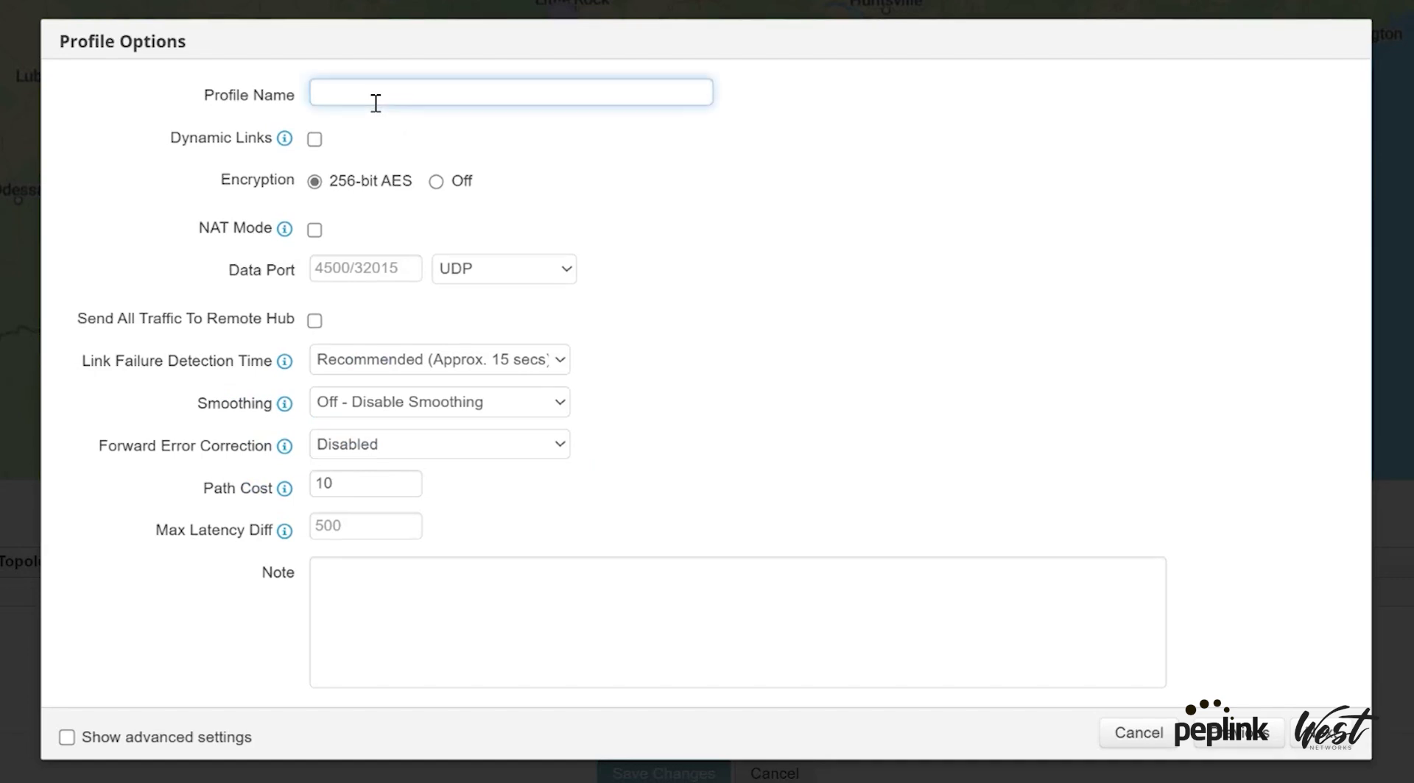
pyautogui.write('SpeedFuis')
pyautogui.click(436, 181)
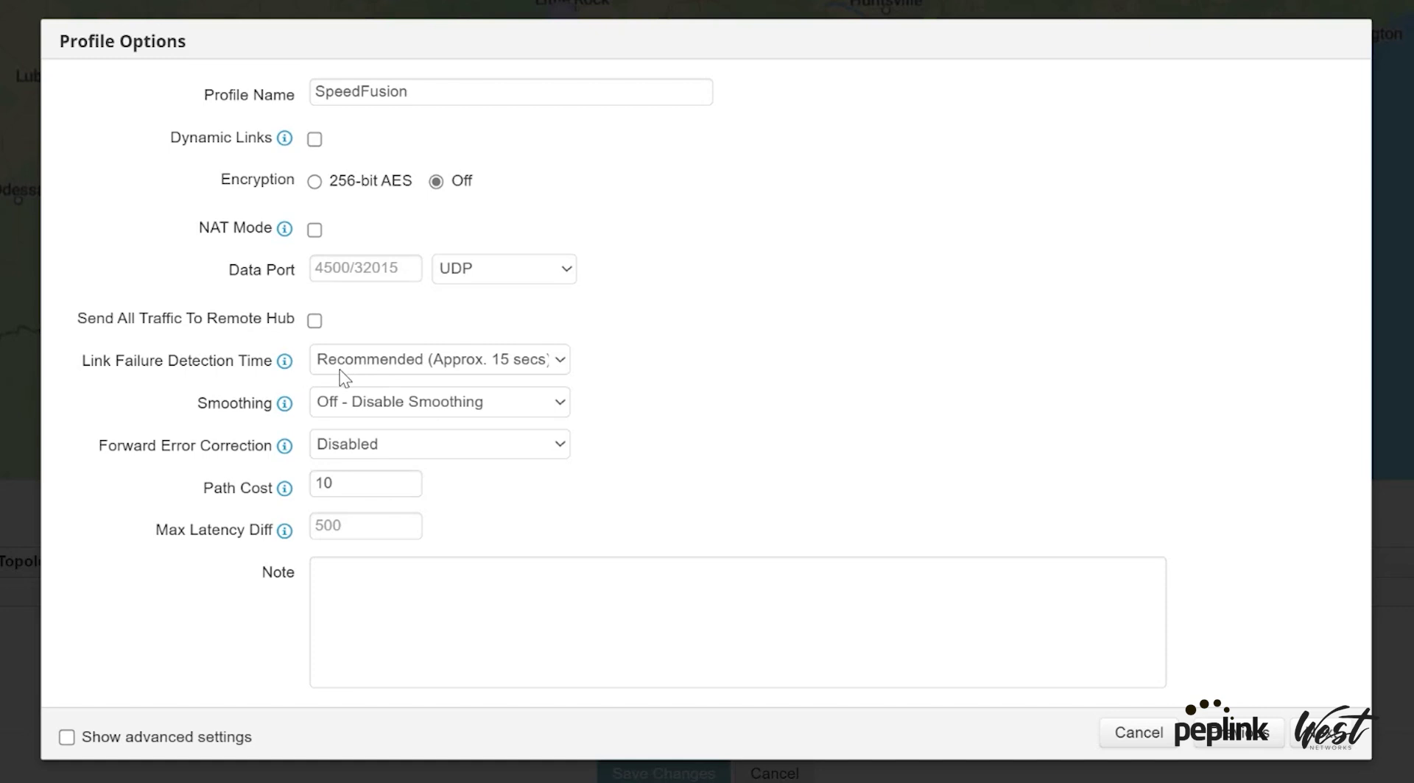
pyautogui.click(77, 736)
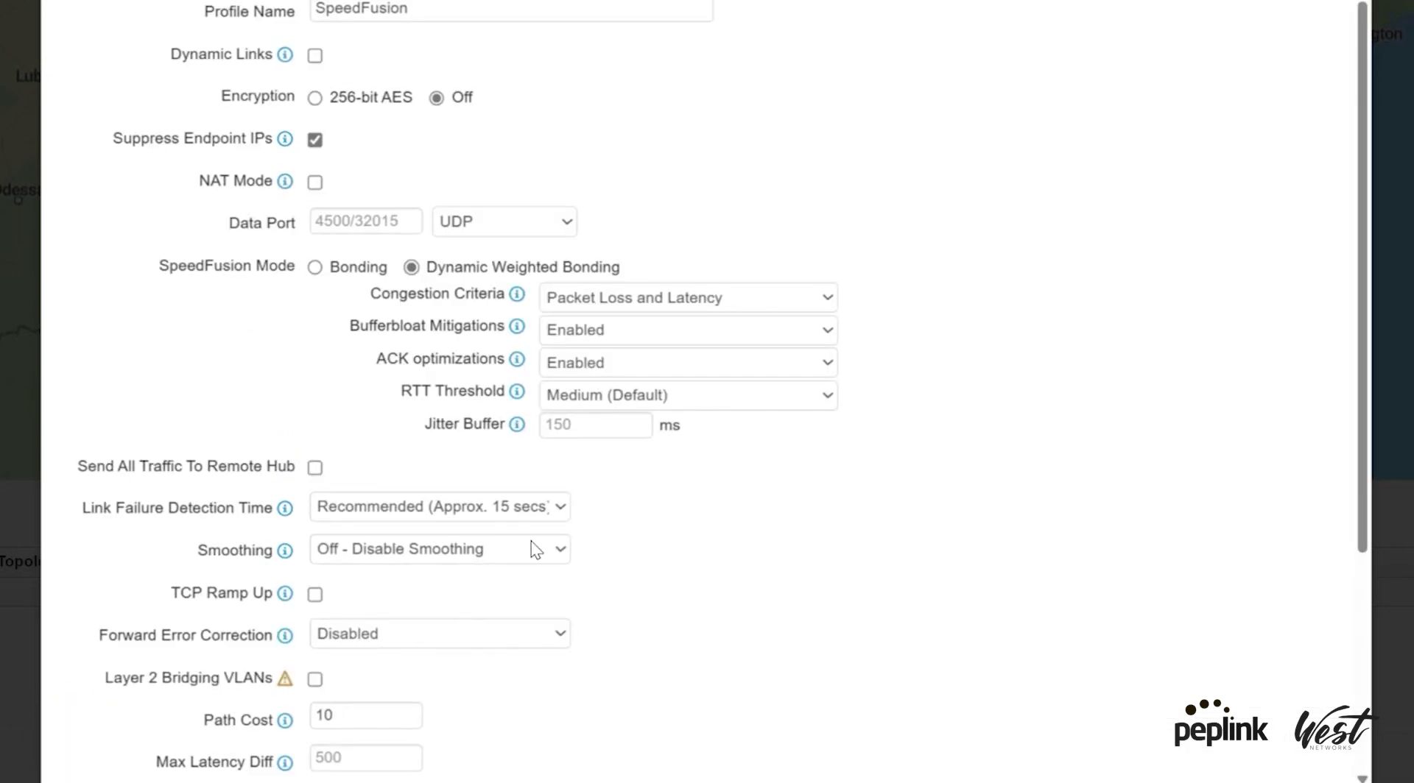
pyautogui.scroll(-5, 568, 578)
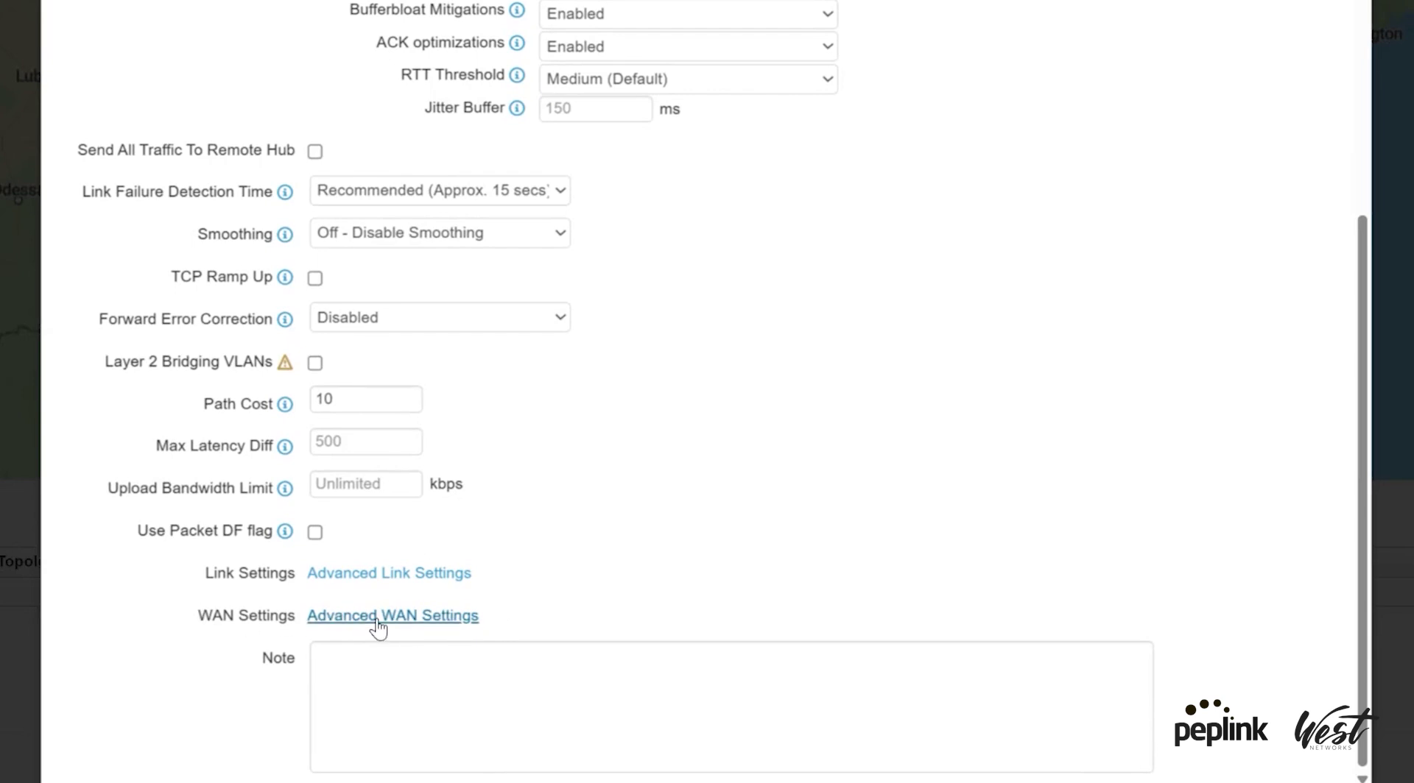
# Filter Advanced WAN Settings for 'rebe' and edit both SpeedFusion Rebel tunnels' WAN priorities
pyautogui.click(377, 617)
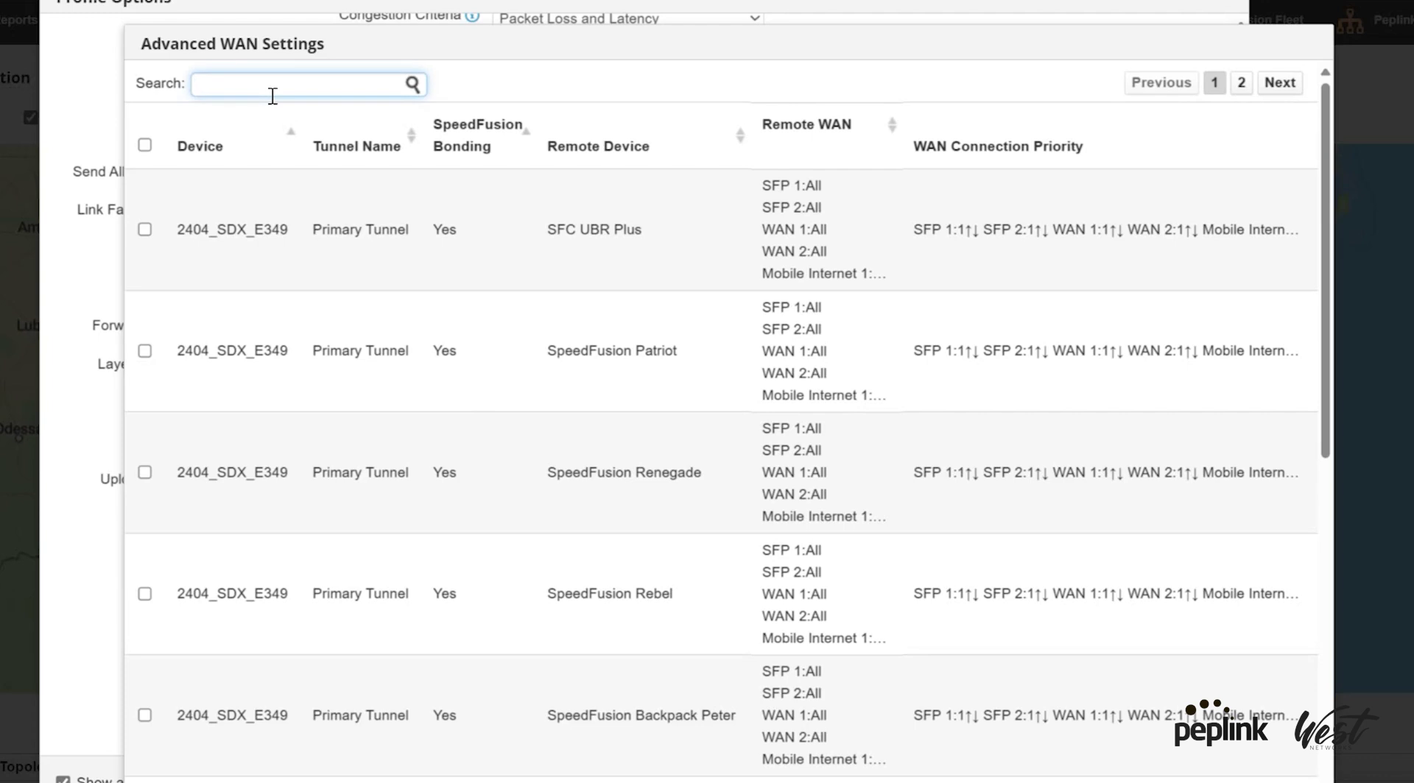
pyautogui.write('rebel')
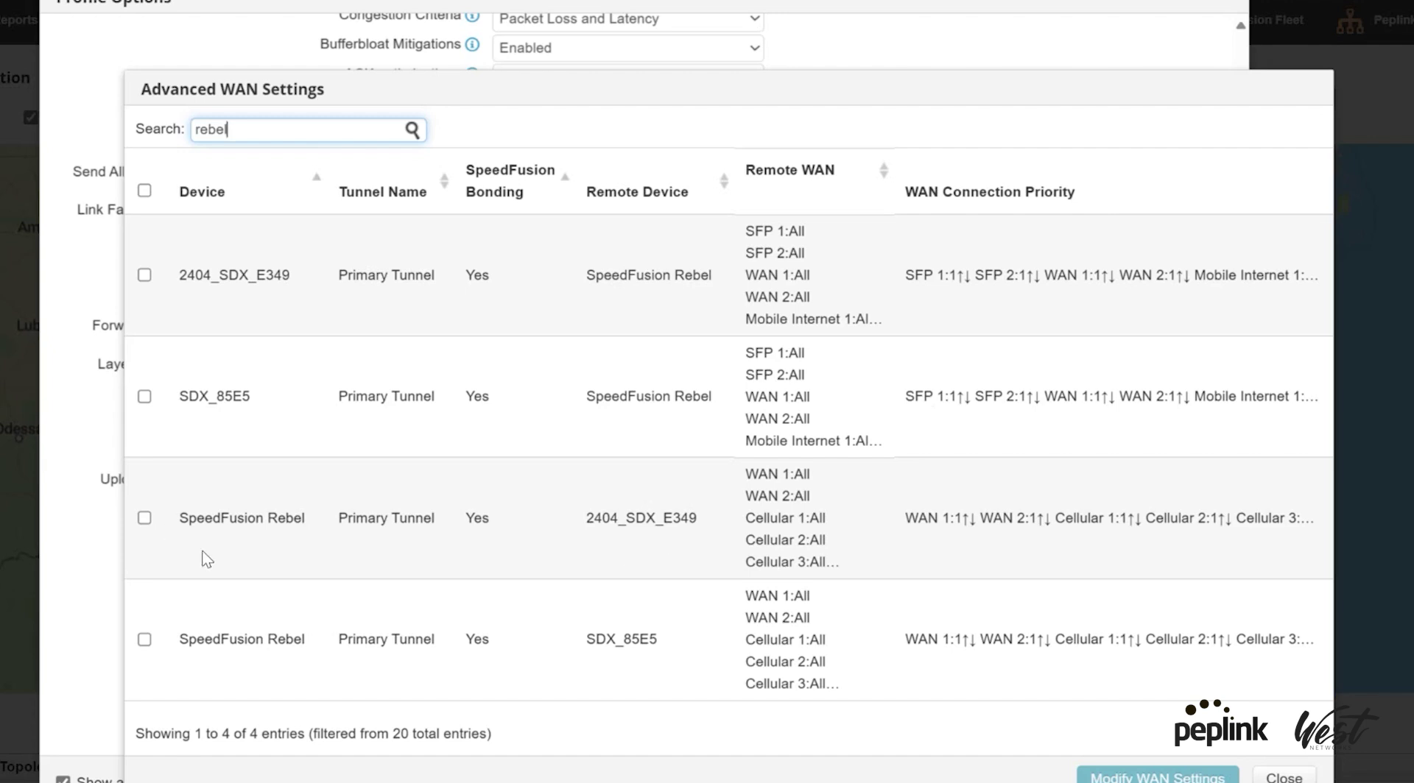
pyautogui.click(144, 518)
pyautogui.click(144, 639)
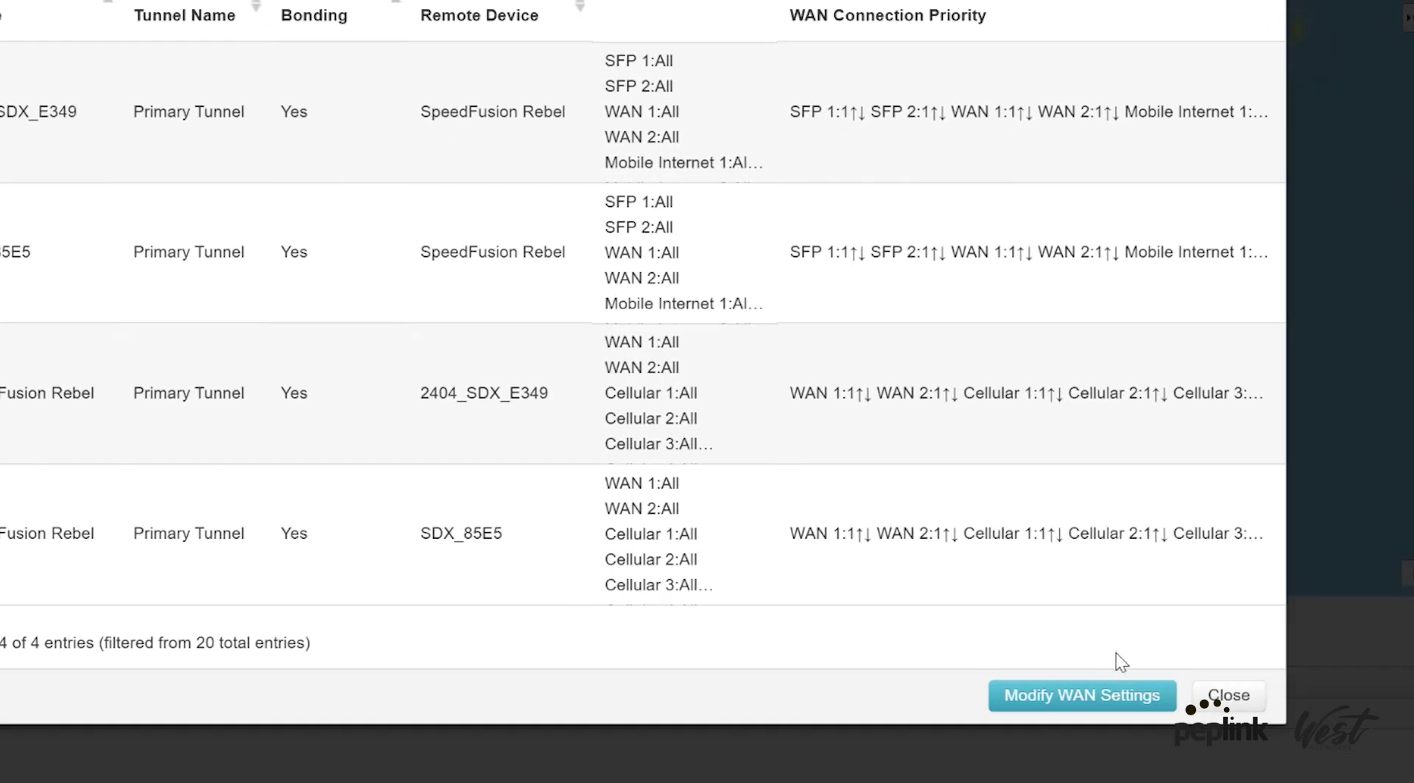
pyautogui.click(1156, 777)
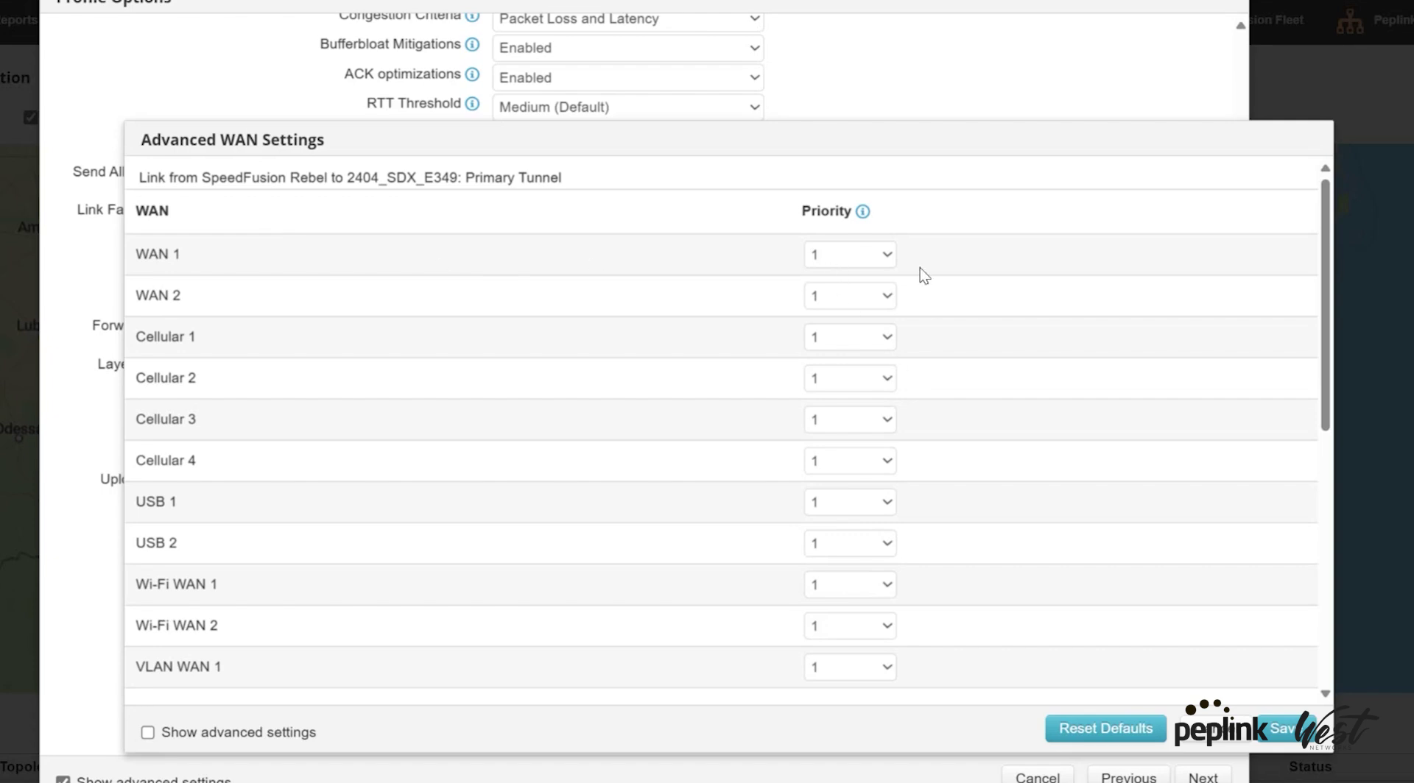
# On the 2404_SDX_E349 tunnel, set WAN 2 and Cellular 1–4 to priority 2
pyautogui.click(863, 297)
pyautogui.click(842, 371)
pyautogui.click(846, 342)
pyautogui.click(830, 415)
pyautogui.click(837, 379)
pyautogui.click(828, 452)
pyautogui.click(832, 421)
pyautogui.click(833, 499)
pyautogui.click(840, 460)
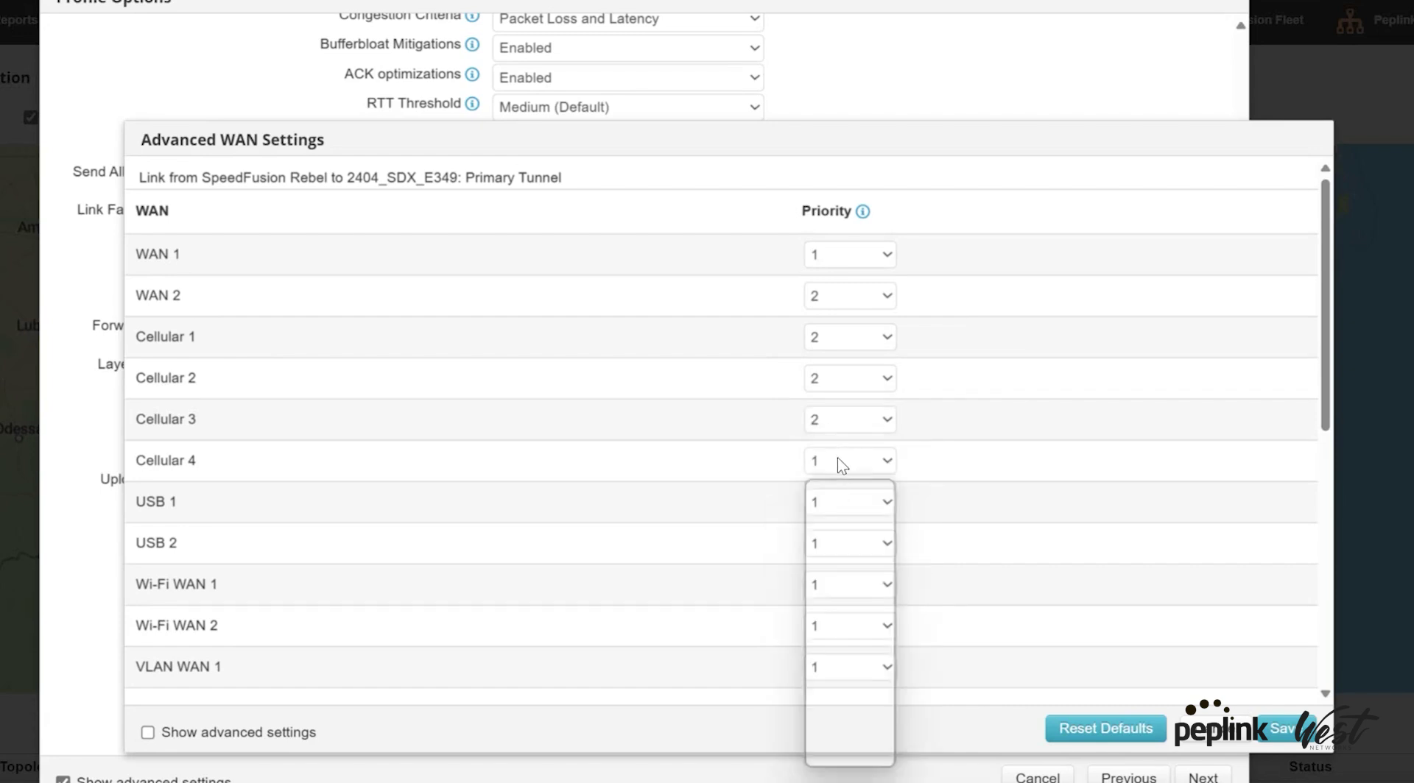
pyautogui.click(818, 539)
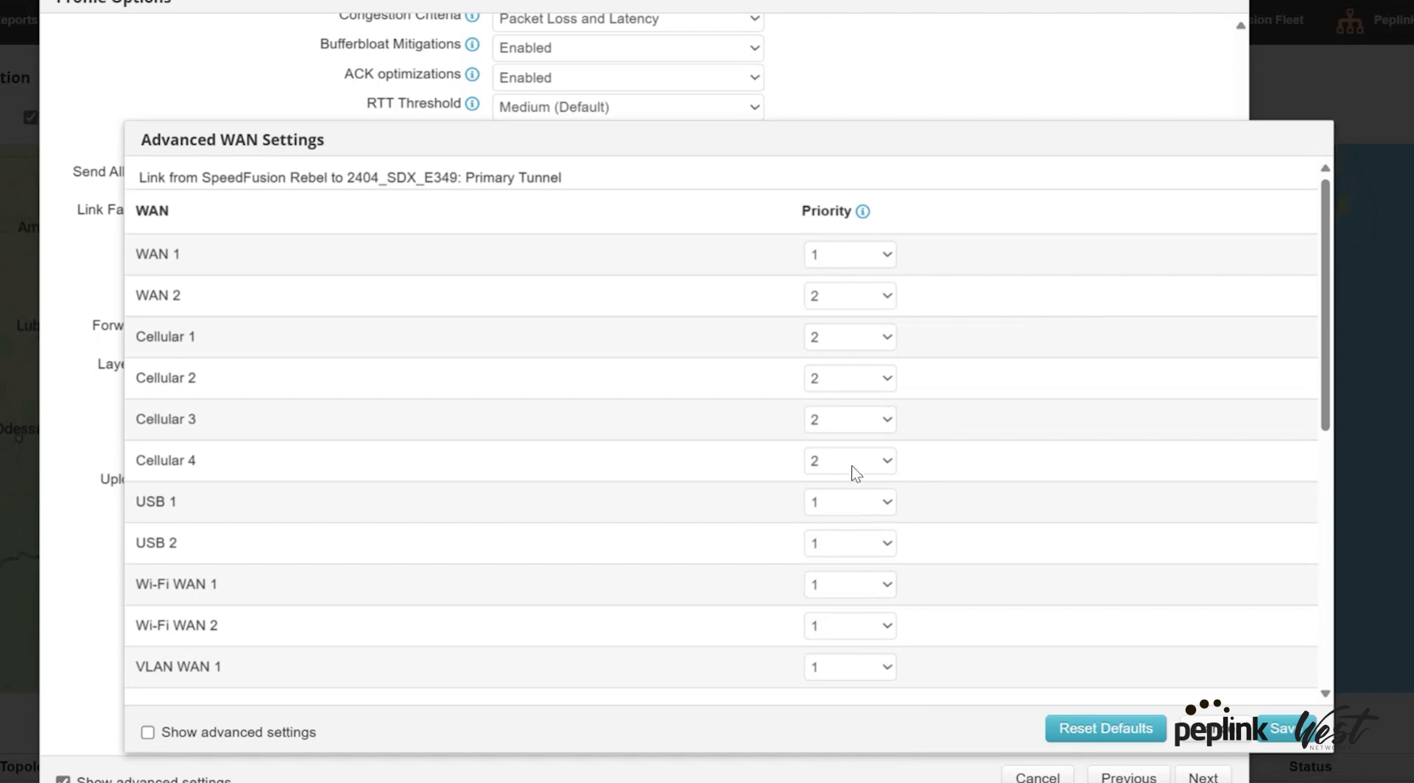
# Set WAN 2 and Cellular 1–4 to priority 2 on the SDX_85E5 link and save
pyautogui.scroll(-5, 1128, 626)
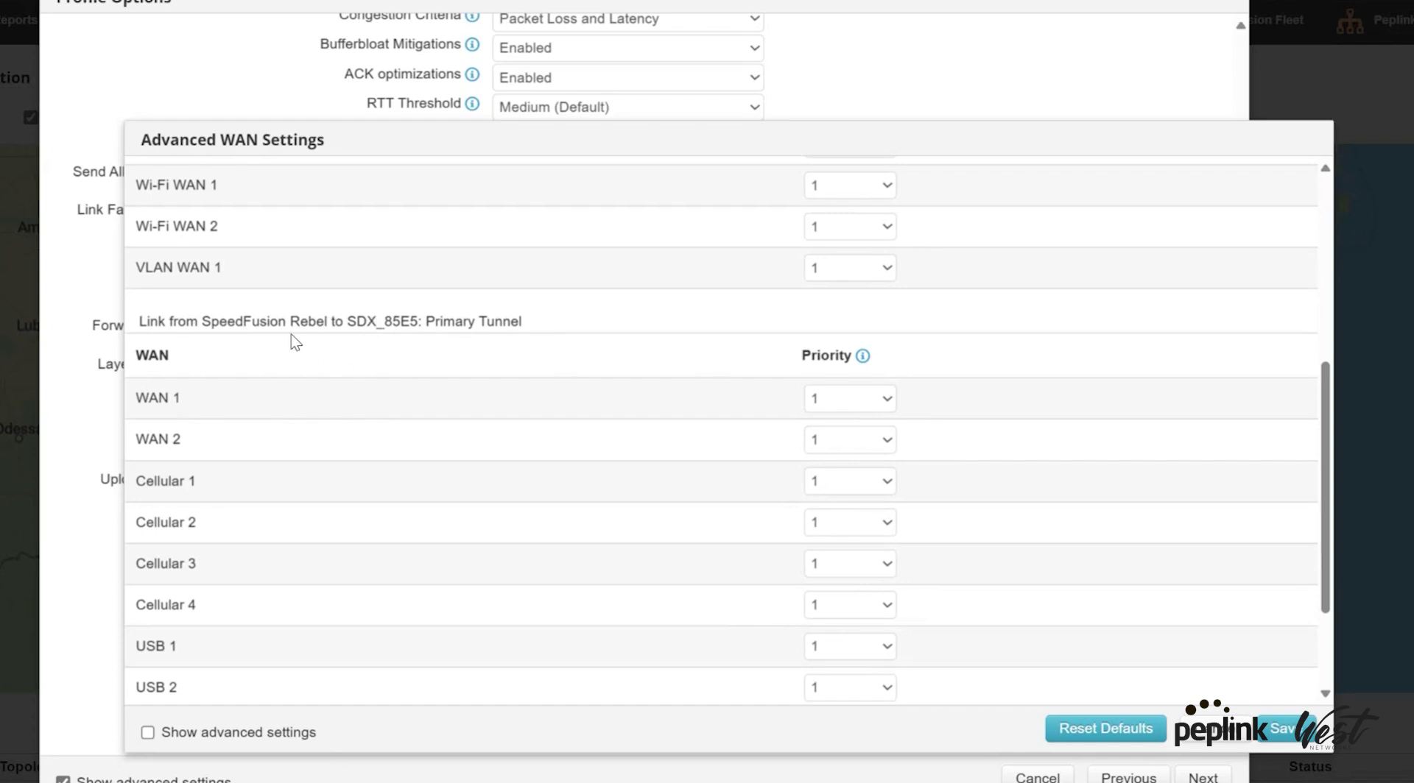
pyautogui.scroll(-2, 505, 457)
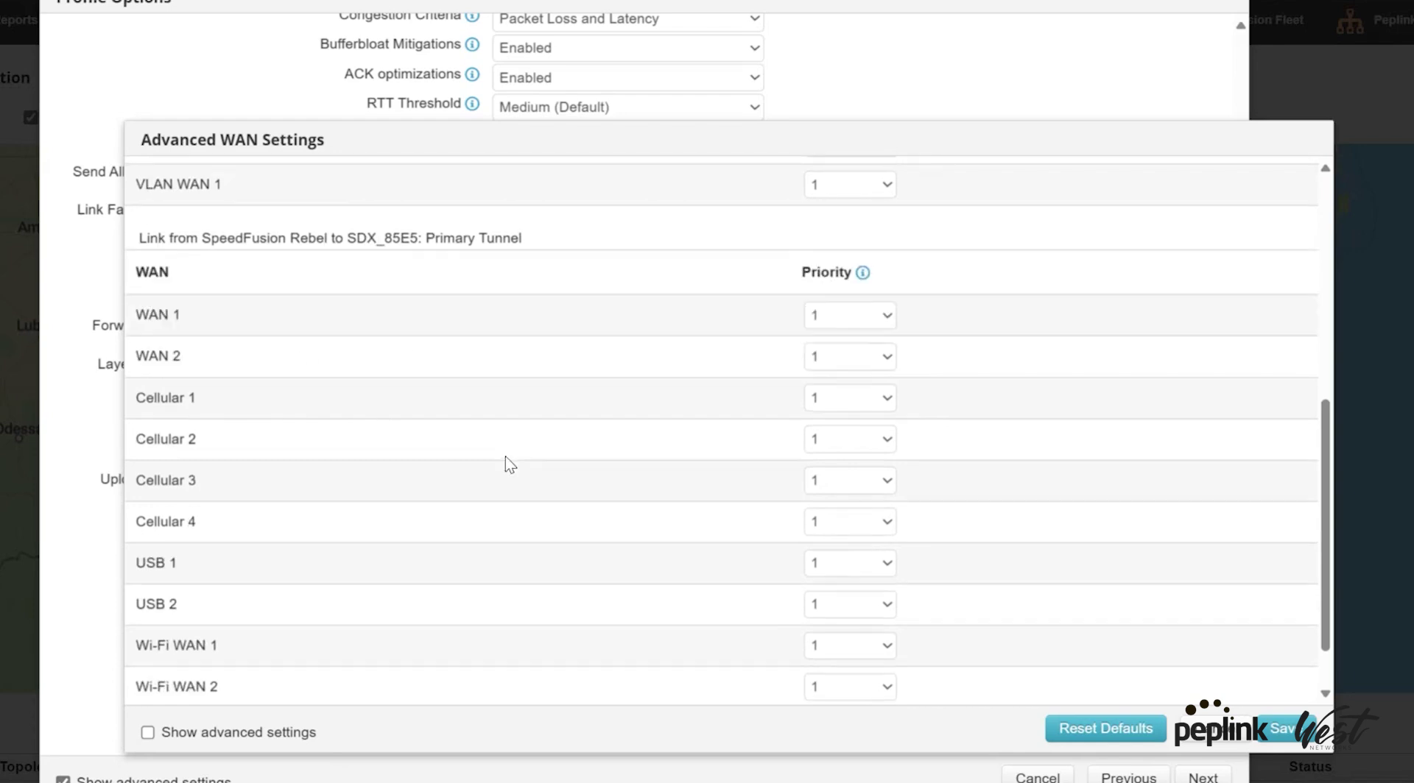
pyautogui.click(837, 295)
pyautogui.click(823, 368)
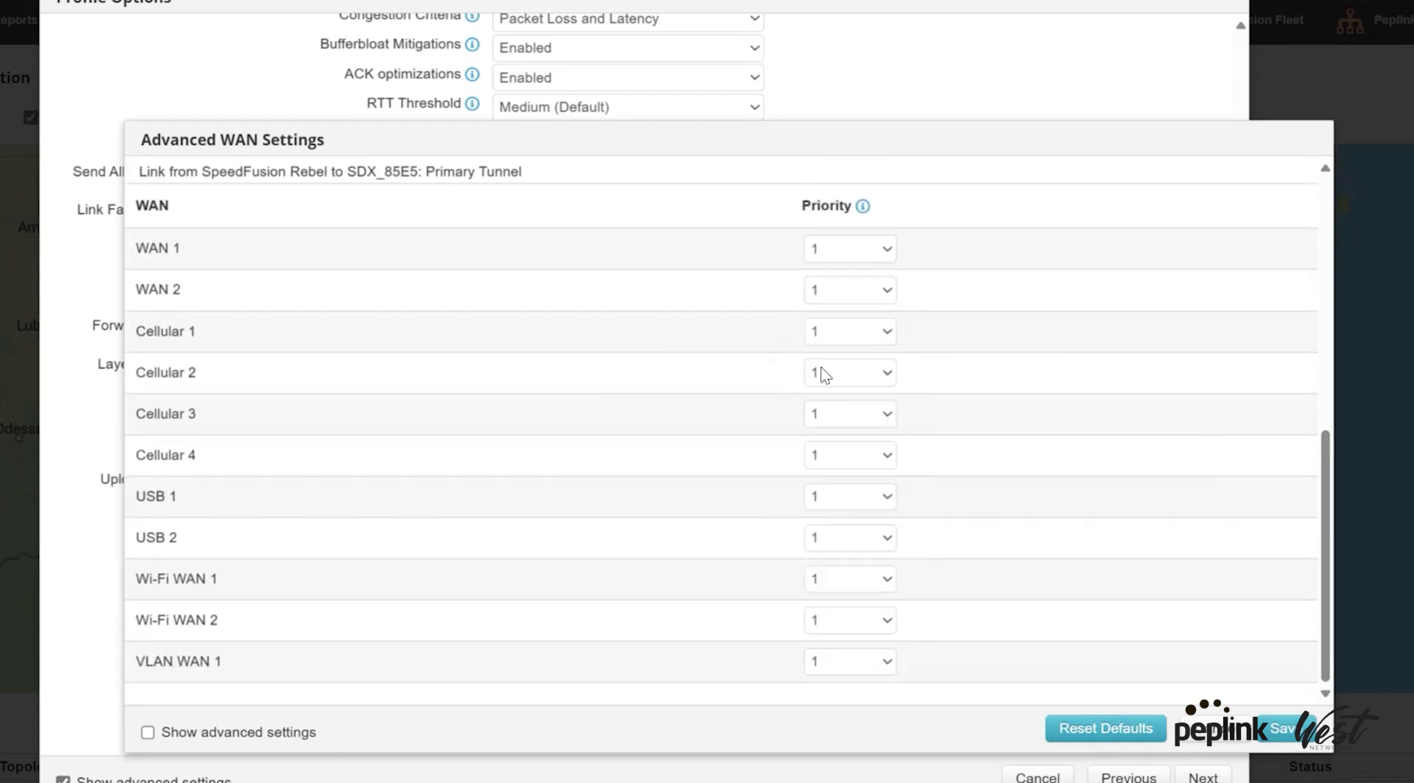
pyautogui.click(827, 335)
pyautogui.click(827, 417)
pyautogui.click(832, 376)
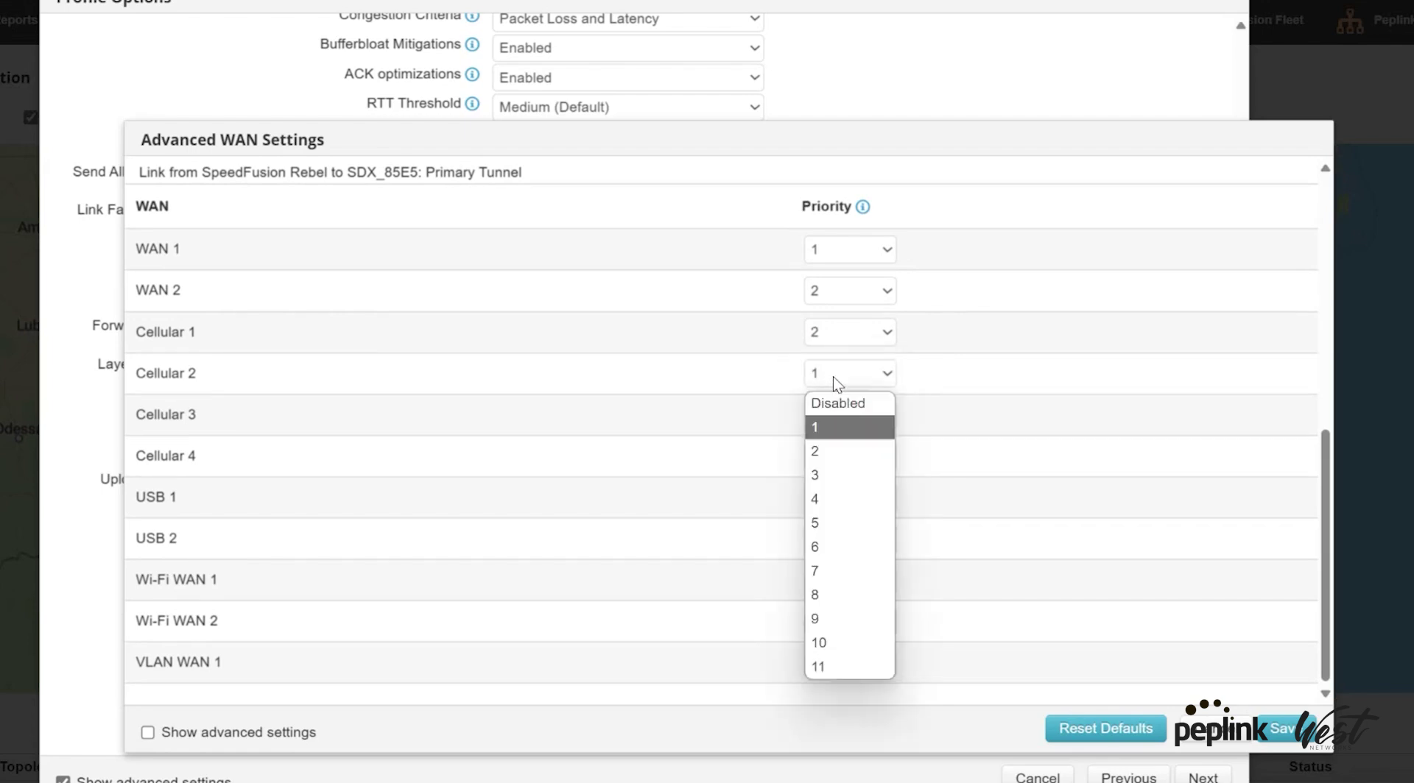
pyautogui.click(830, 451)
pyautogui.click(829, 420)
pyautogui.click(834, 493)
pyautogui.click(832, 458)
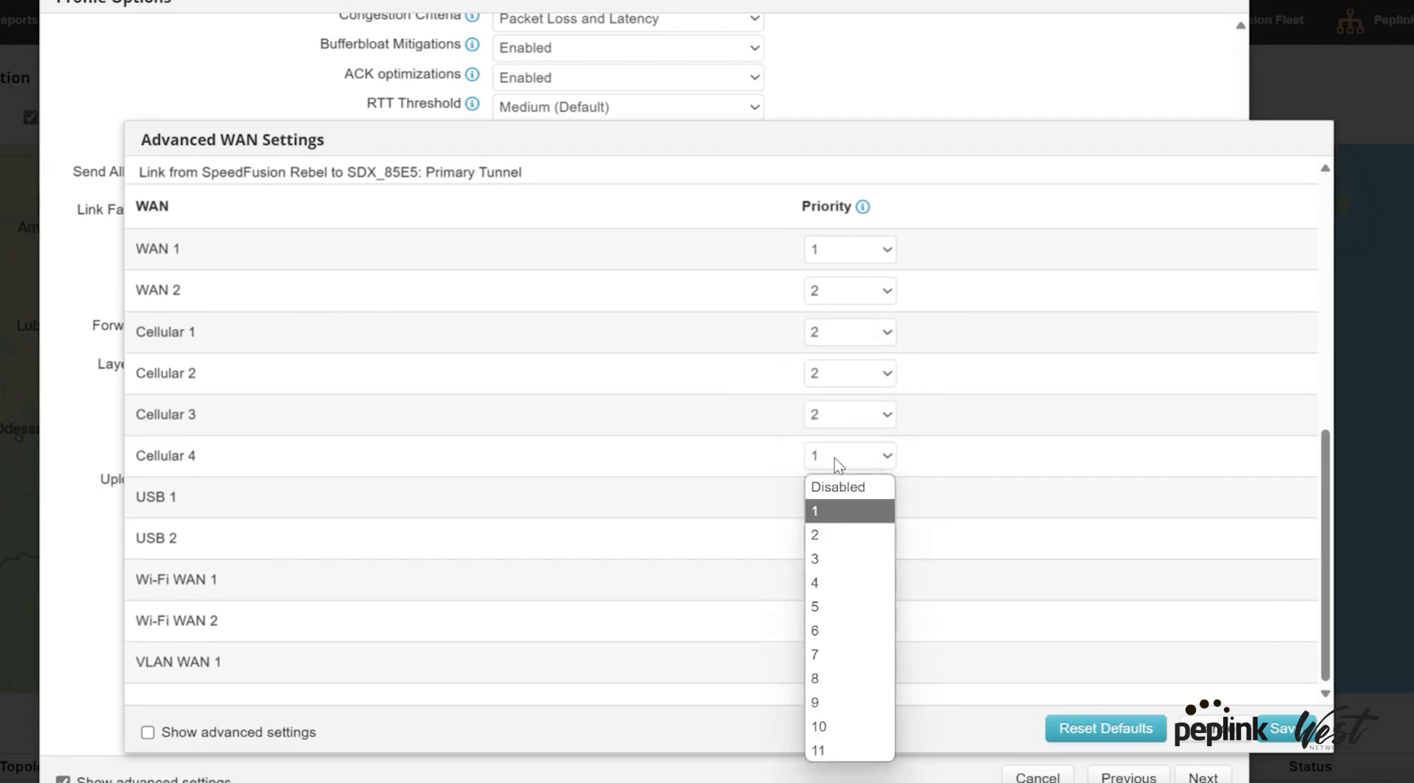
pyautogui.click(838, 534)
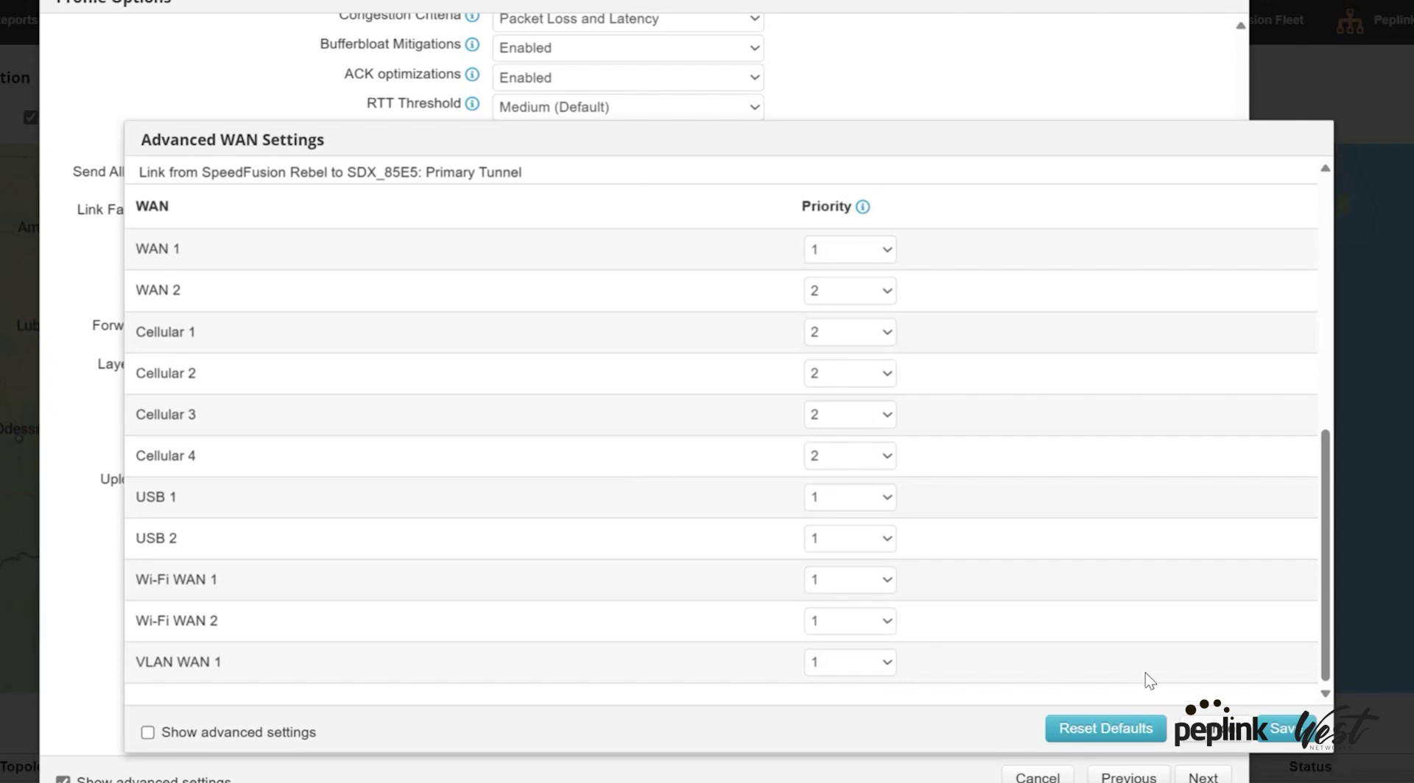
pyautogui.click(1280, 729)
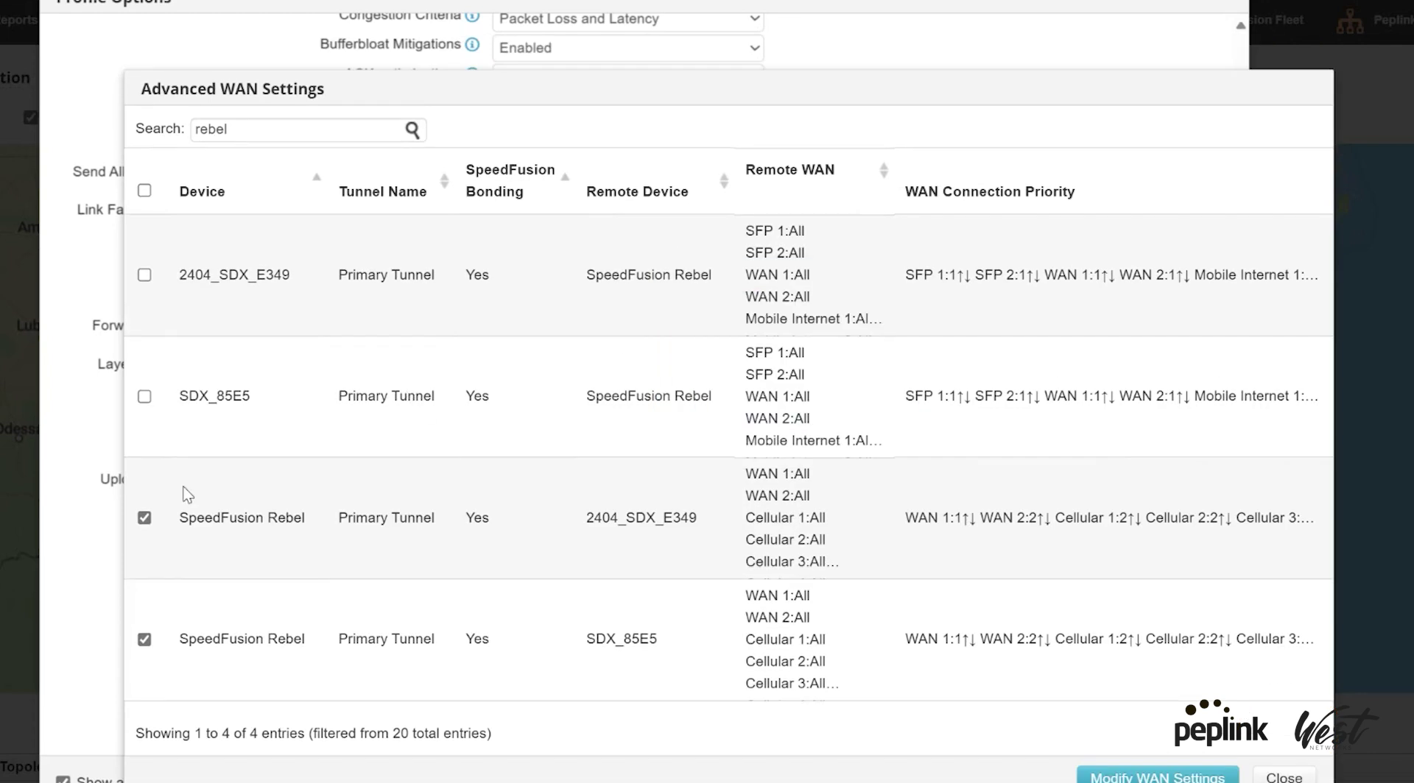
# Deselect the Rebel tunnels, review the Backpack Peter tunnels via search 'ba', then close
pyautogui.click(144, 518)
pyautogui.click(144, 639)
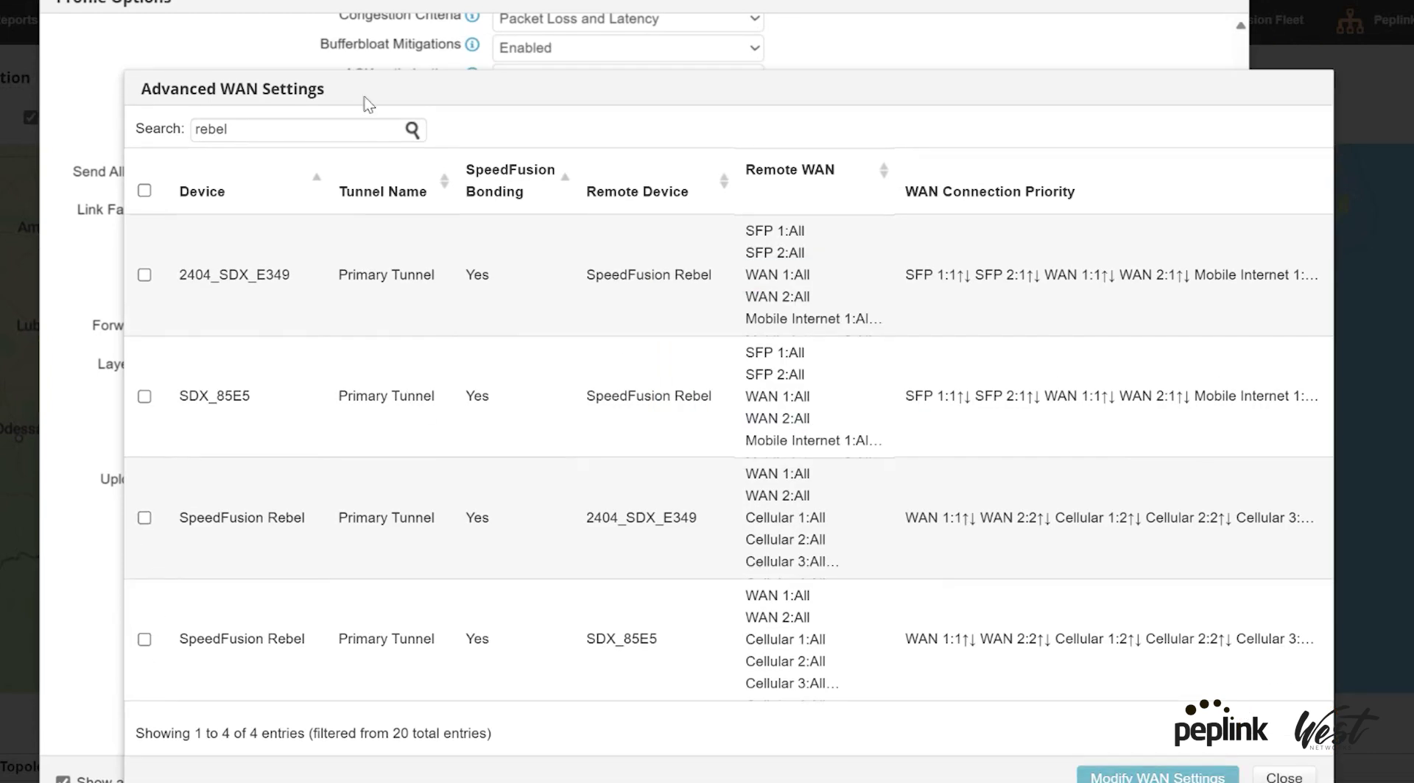
pyautogui.doubleClick(294, 139)
pyautogui.write('backpack')
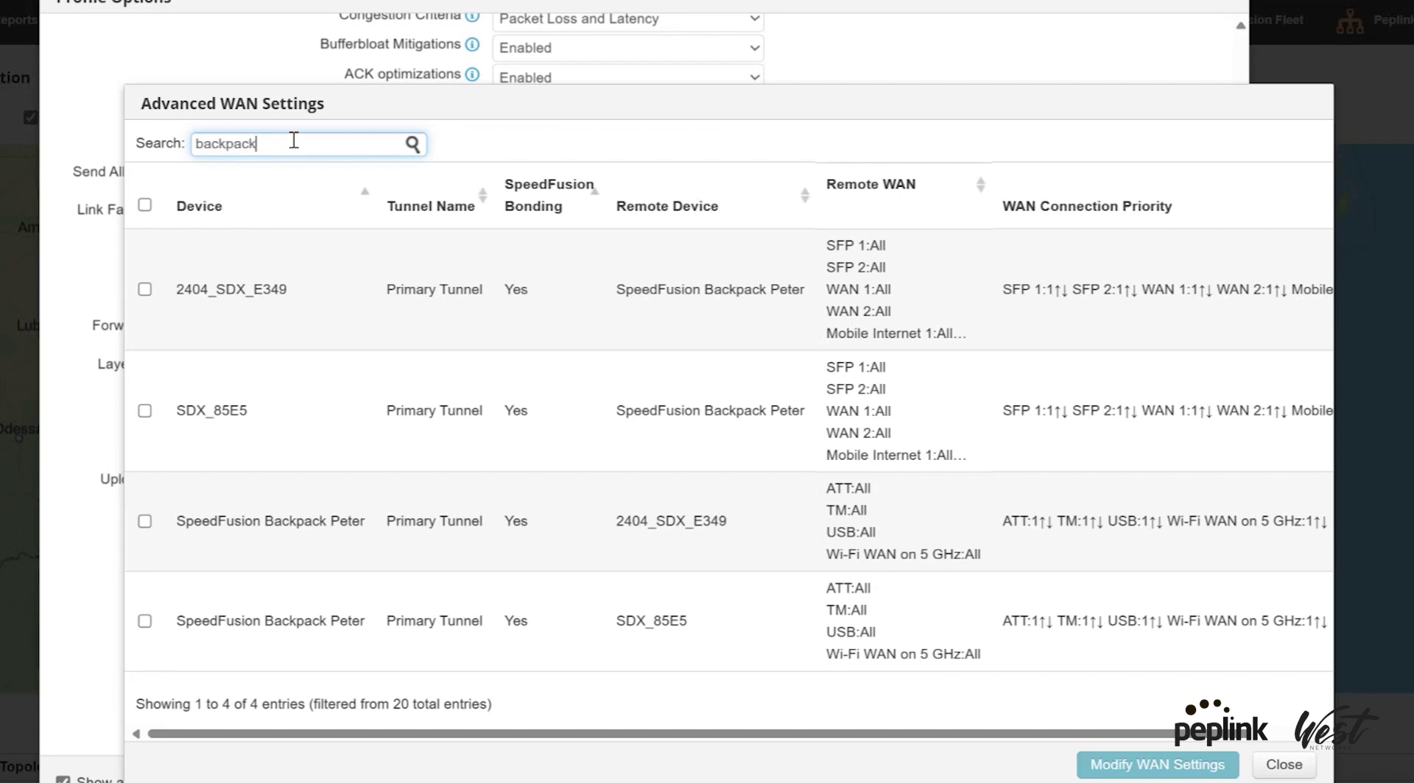
pyautogui.hscroll(2, 278, 388)
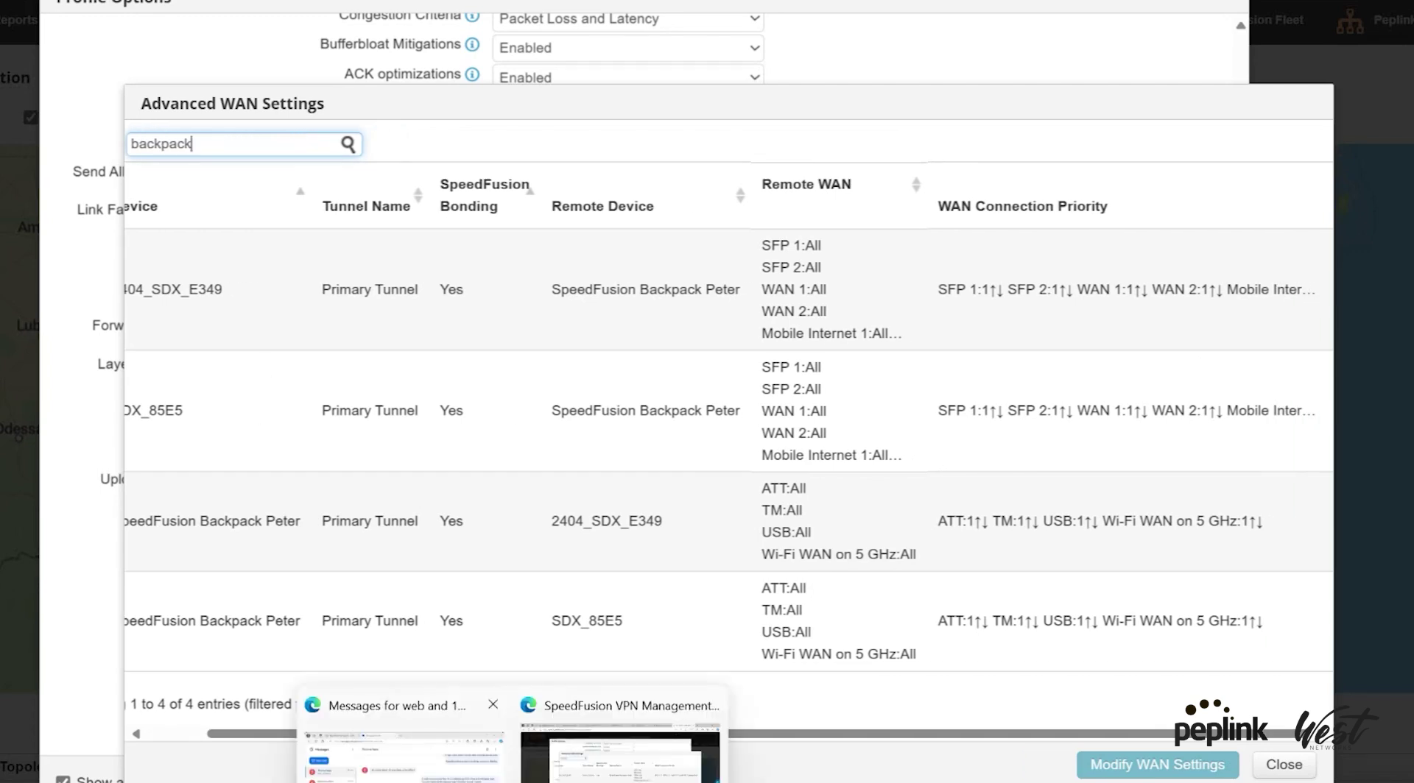
pyautogui.hscroll(-2, 397, 595)
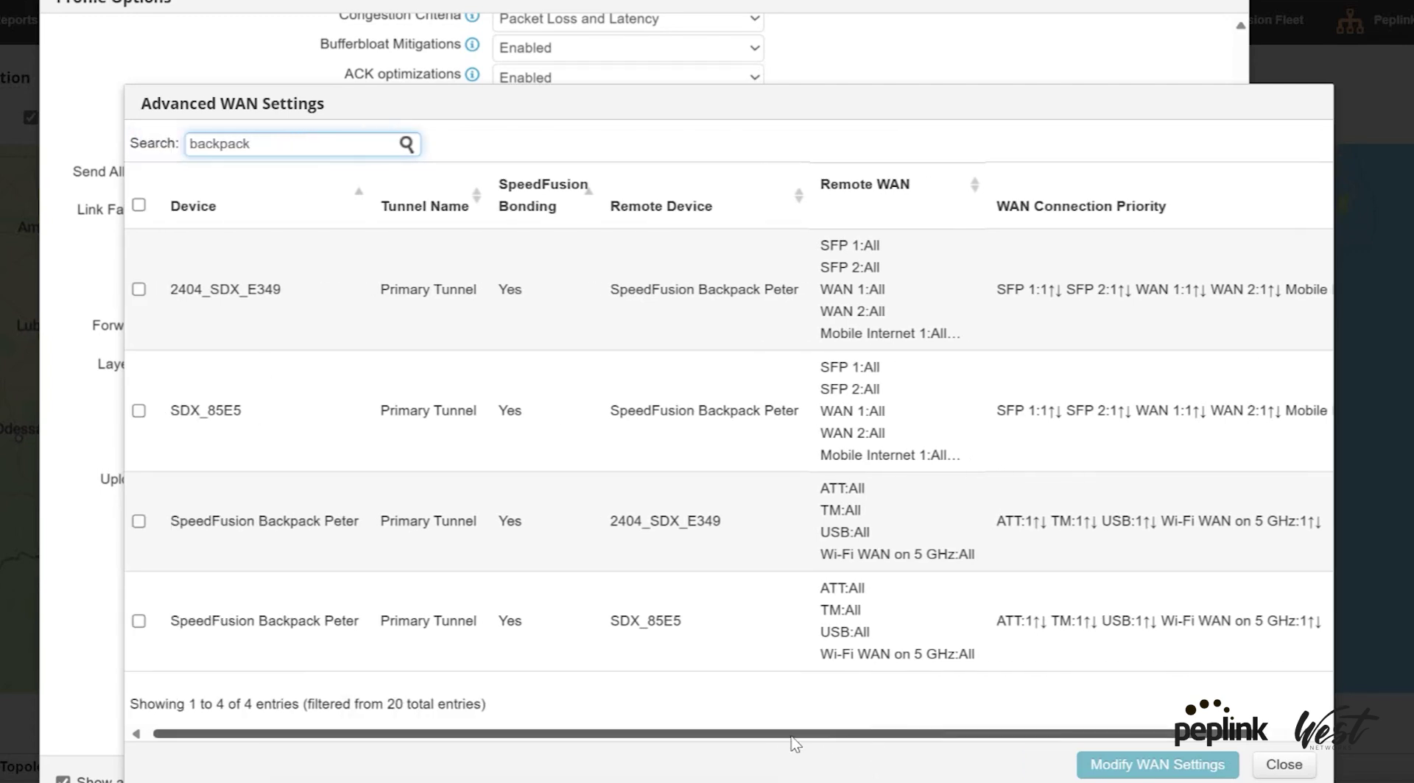
pyautogui.click(145, 521)
pyautogui.click(144, 622)
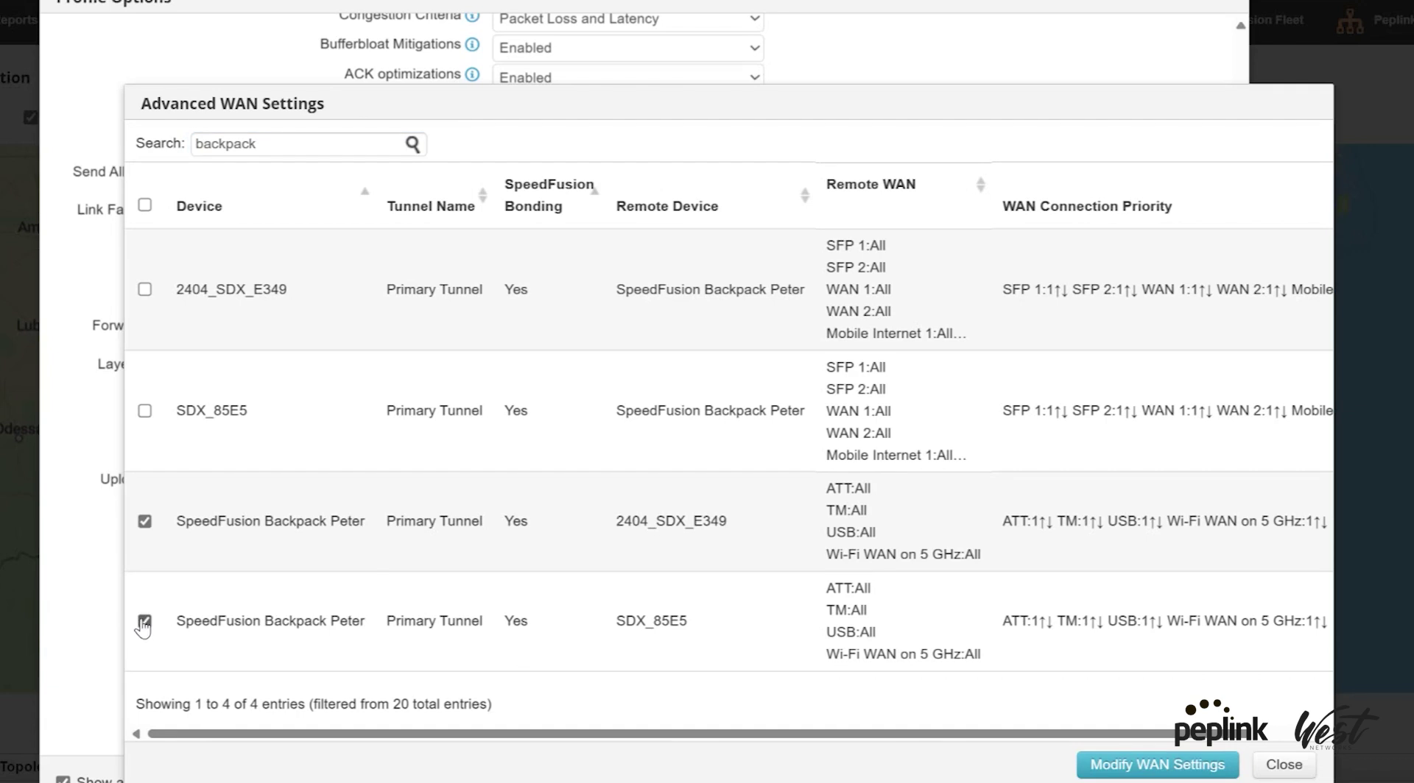
pyautogui.click(144, 521)
pyautogui.click(1296, 768)
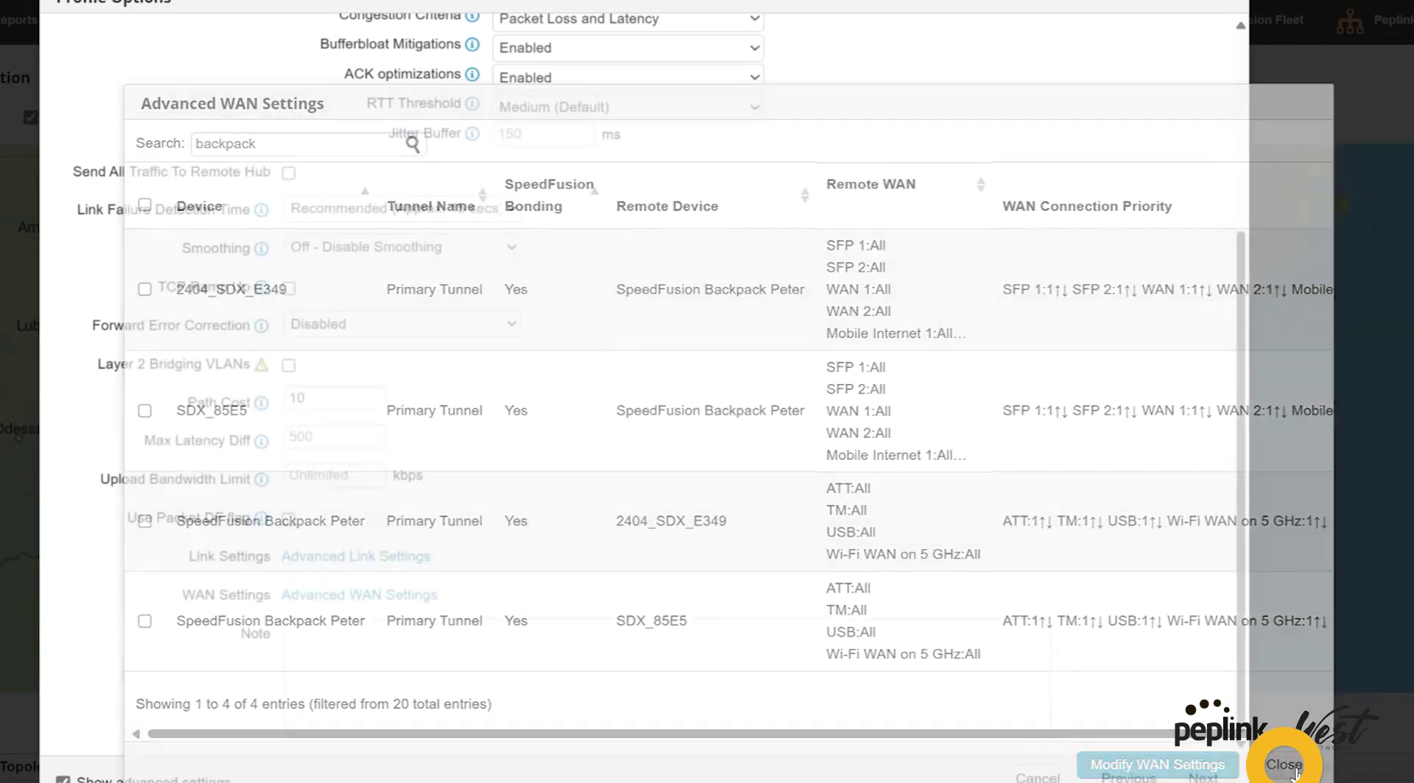
# Enable TCP Ramp Up and set Forward Error Correction to Adaptive
pyautogui.scroll(3, 552, 527)
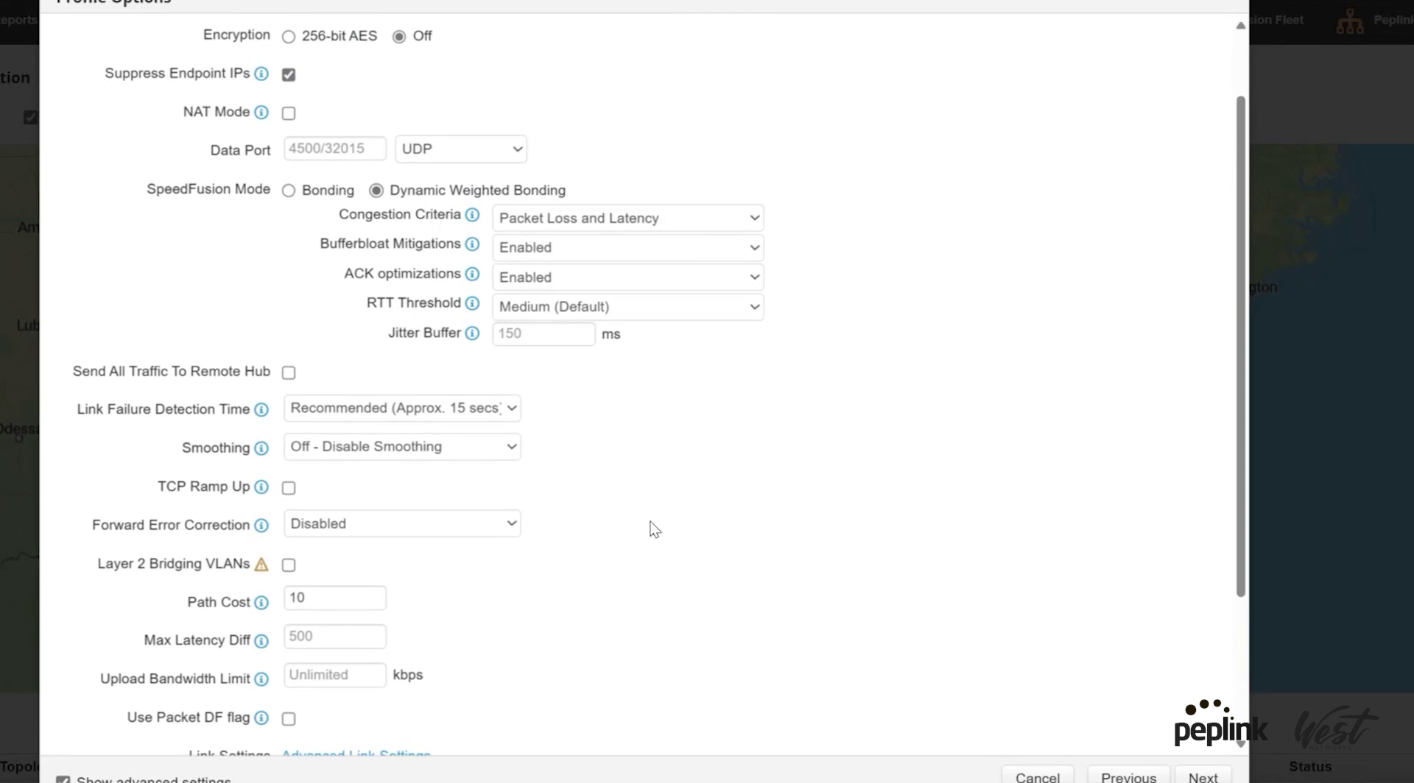
pyautogui.scroll(-2, 654, 529)
pyautogui.click(289, 388)
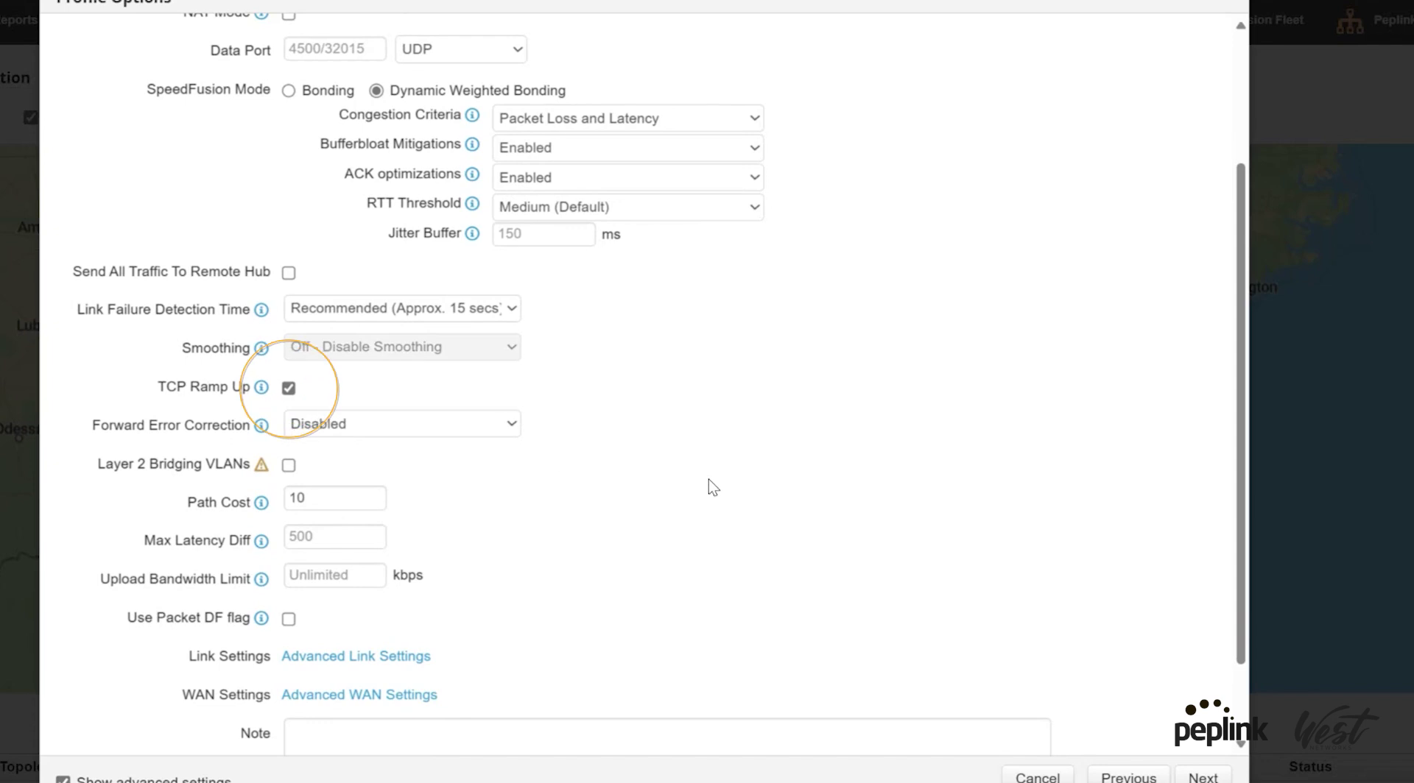
pyautogui.scroll(-2, 681, 520)
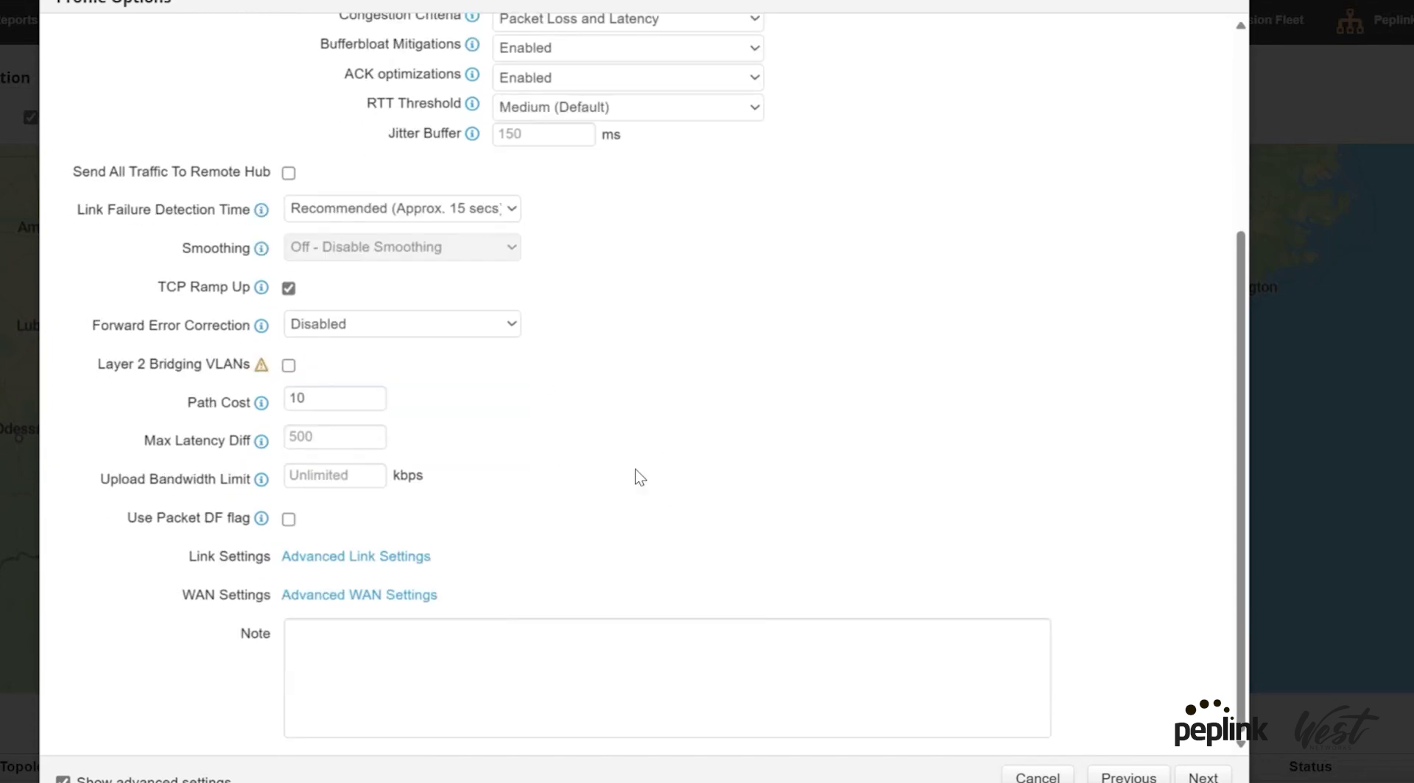
pyautogui.click(451, 323)
pyautogui.click(449, 322)
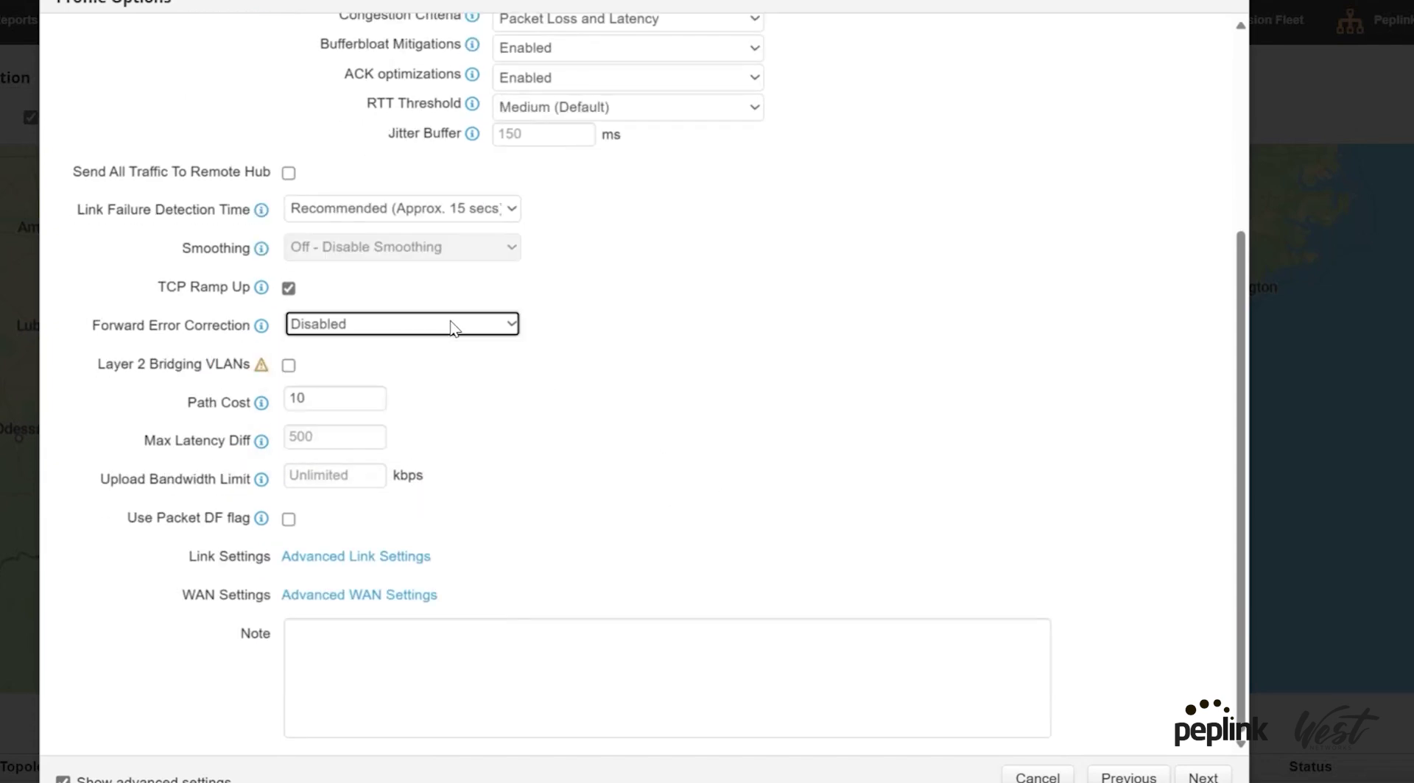
pyautogui.click(354, 324)
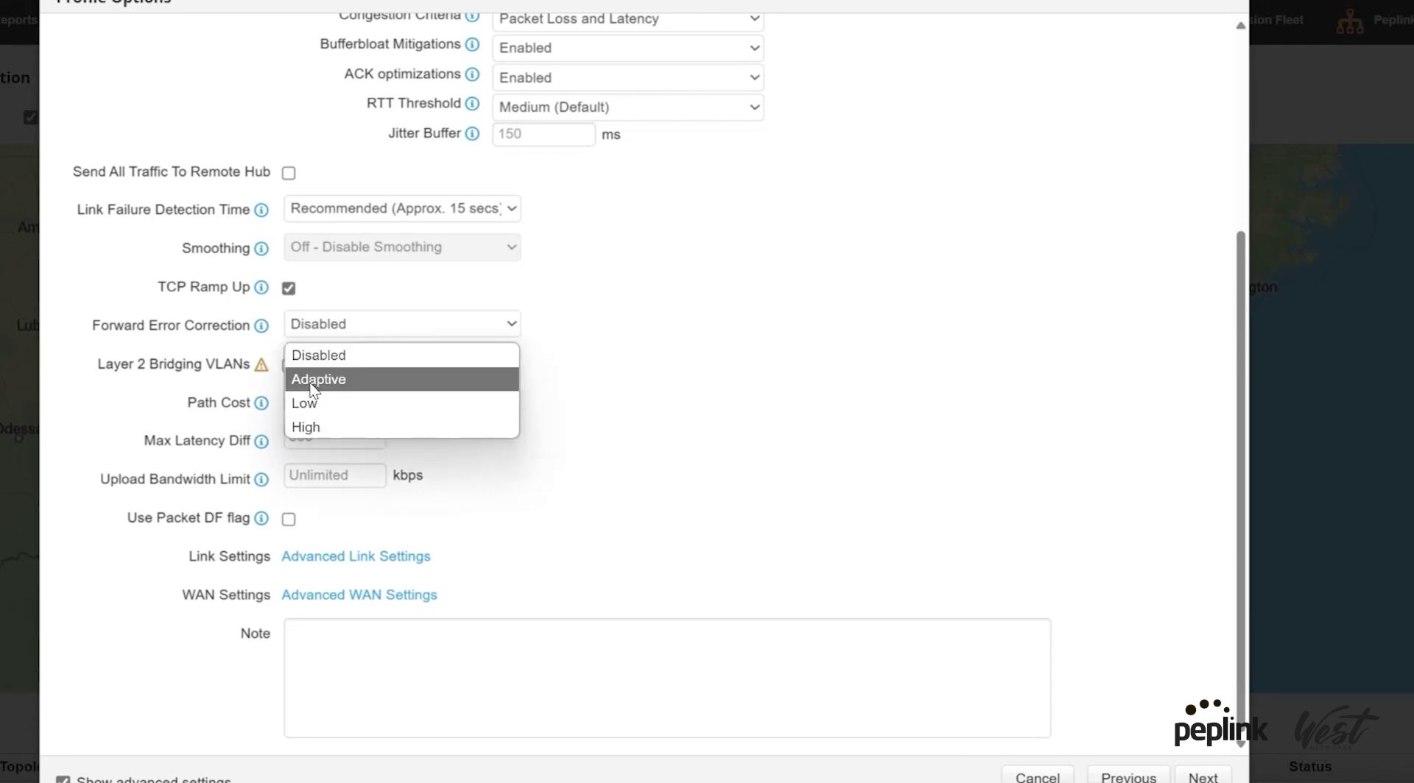
pyautogui.click(313, 380)
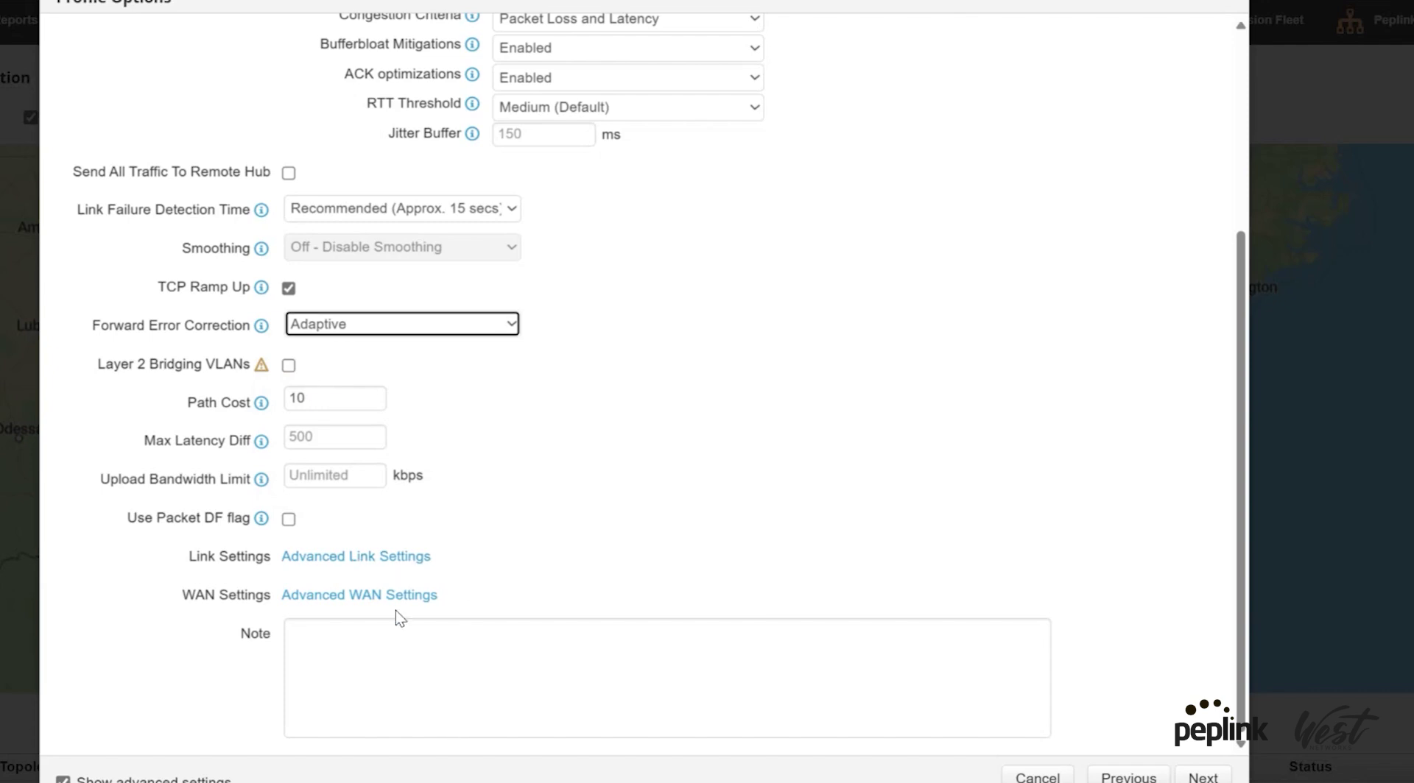
pyautogui.scroll(4, 757, 541)
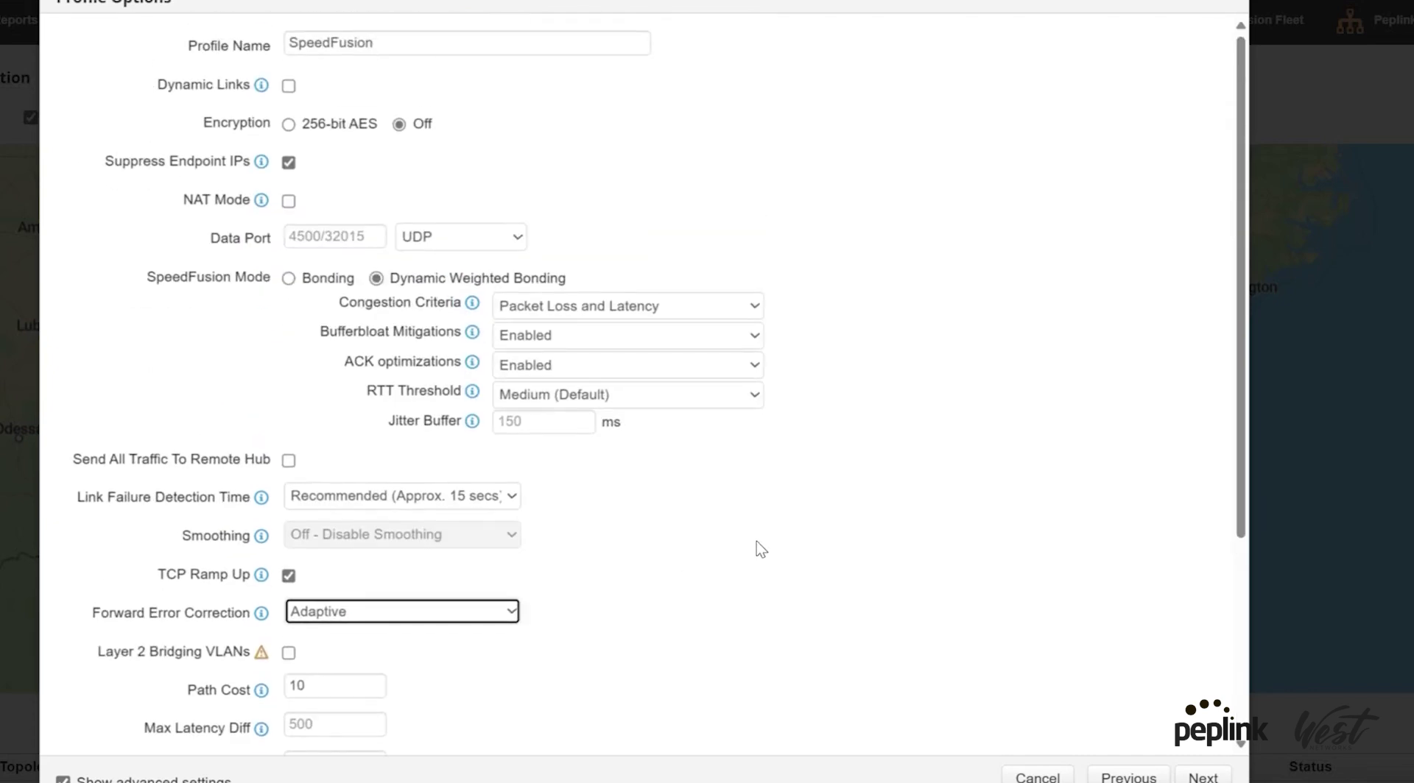
pyautogui.scroll(-4, 846, 597)
# Finish the profile, save the SpeedFusion VPN changes, and return to the fleet dashboard
pyautogui.click(1113, 714)
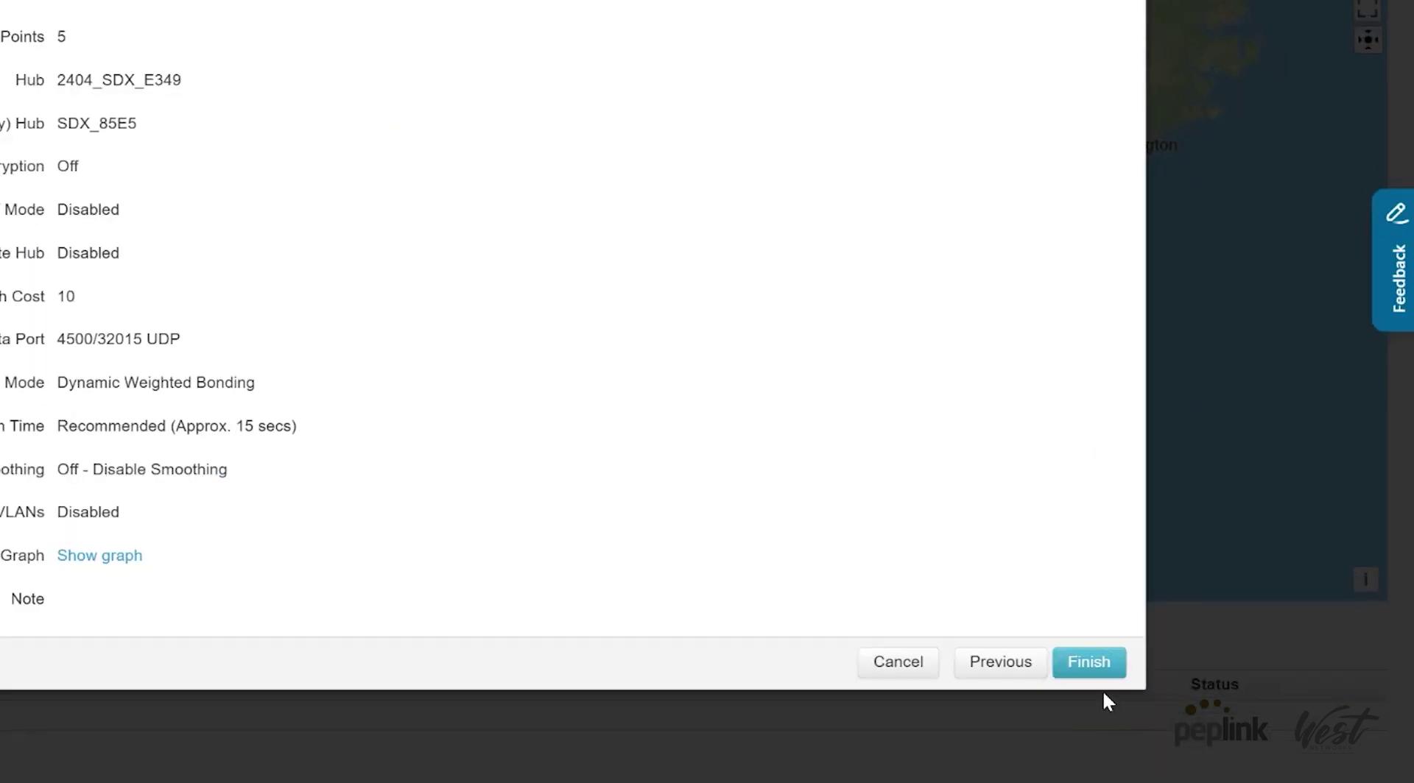
pyautogui.click(1091, 663)
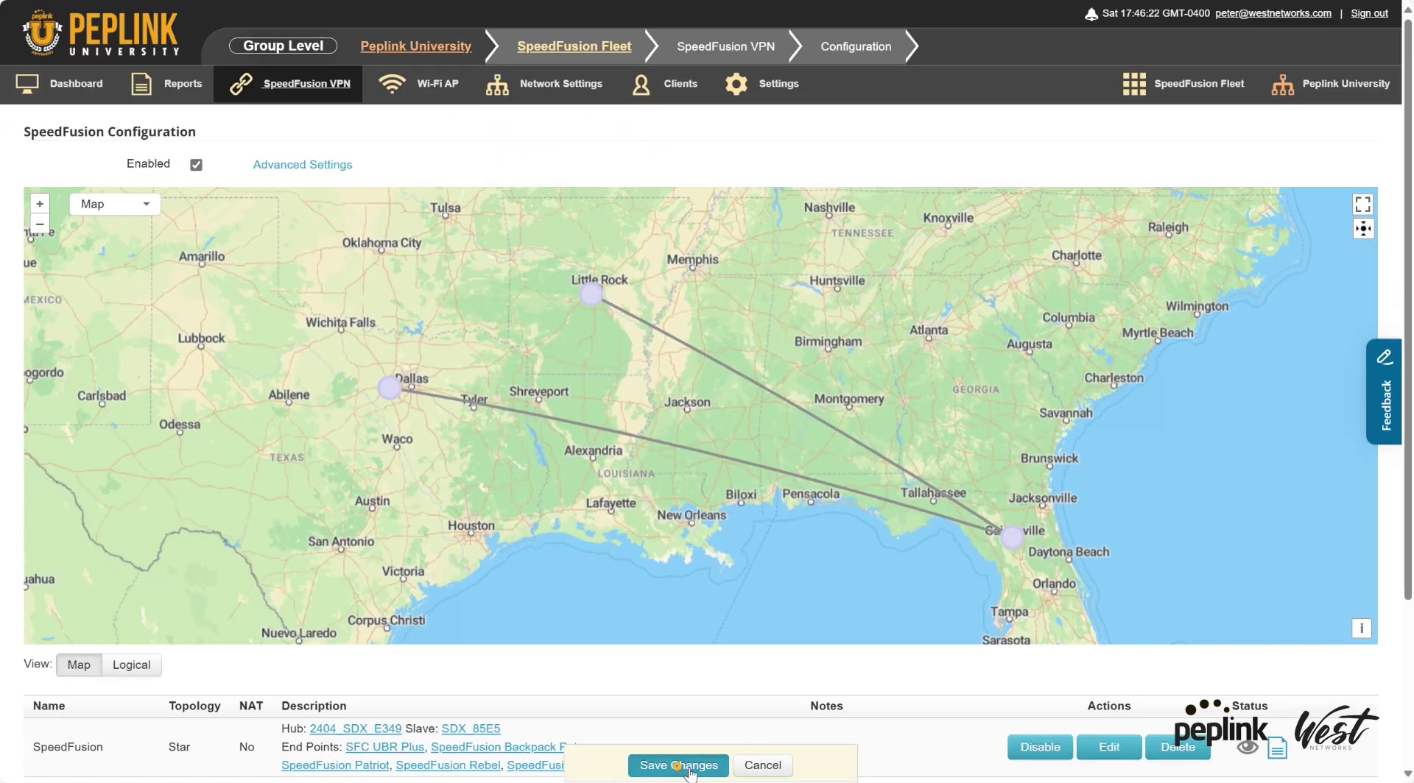
pyautogui.click(410, 762)
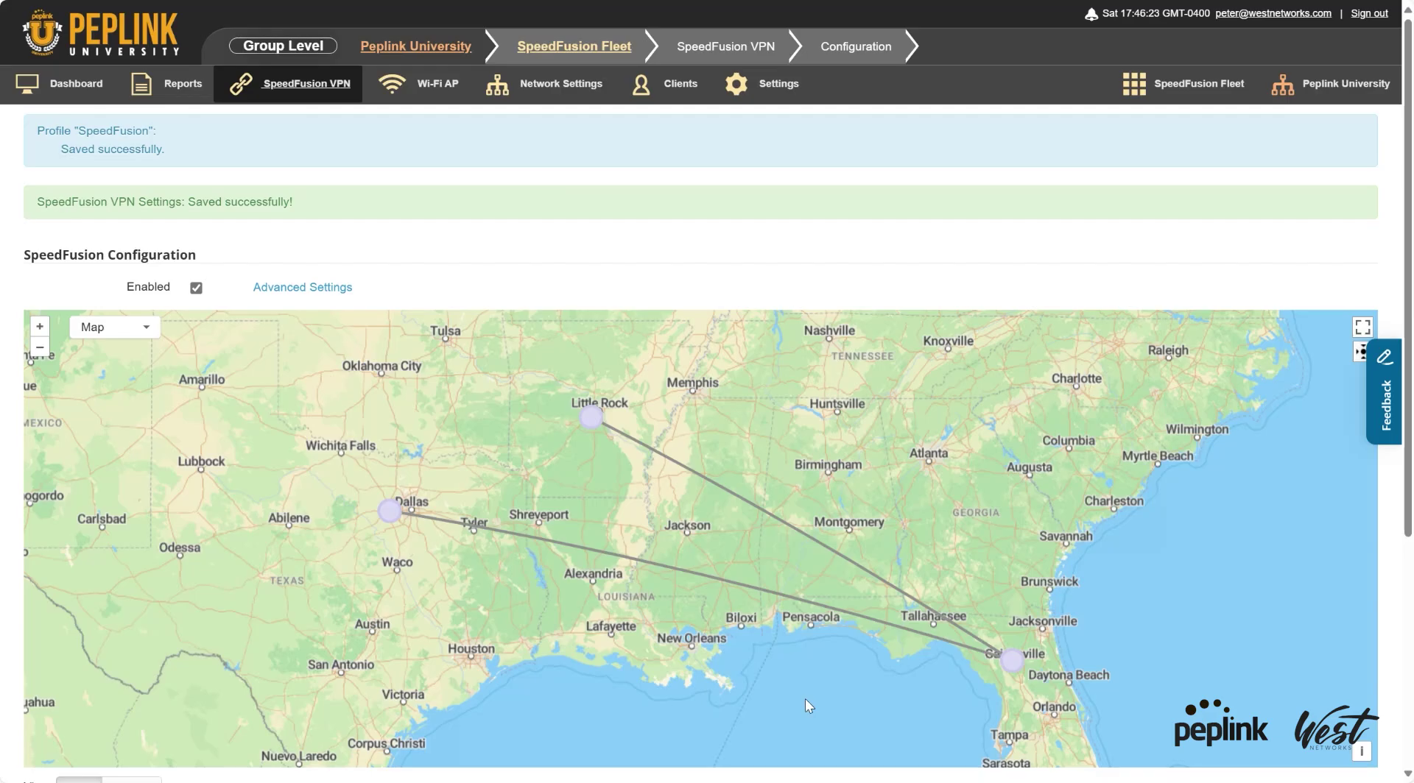
pyautogui.click(60, 83)
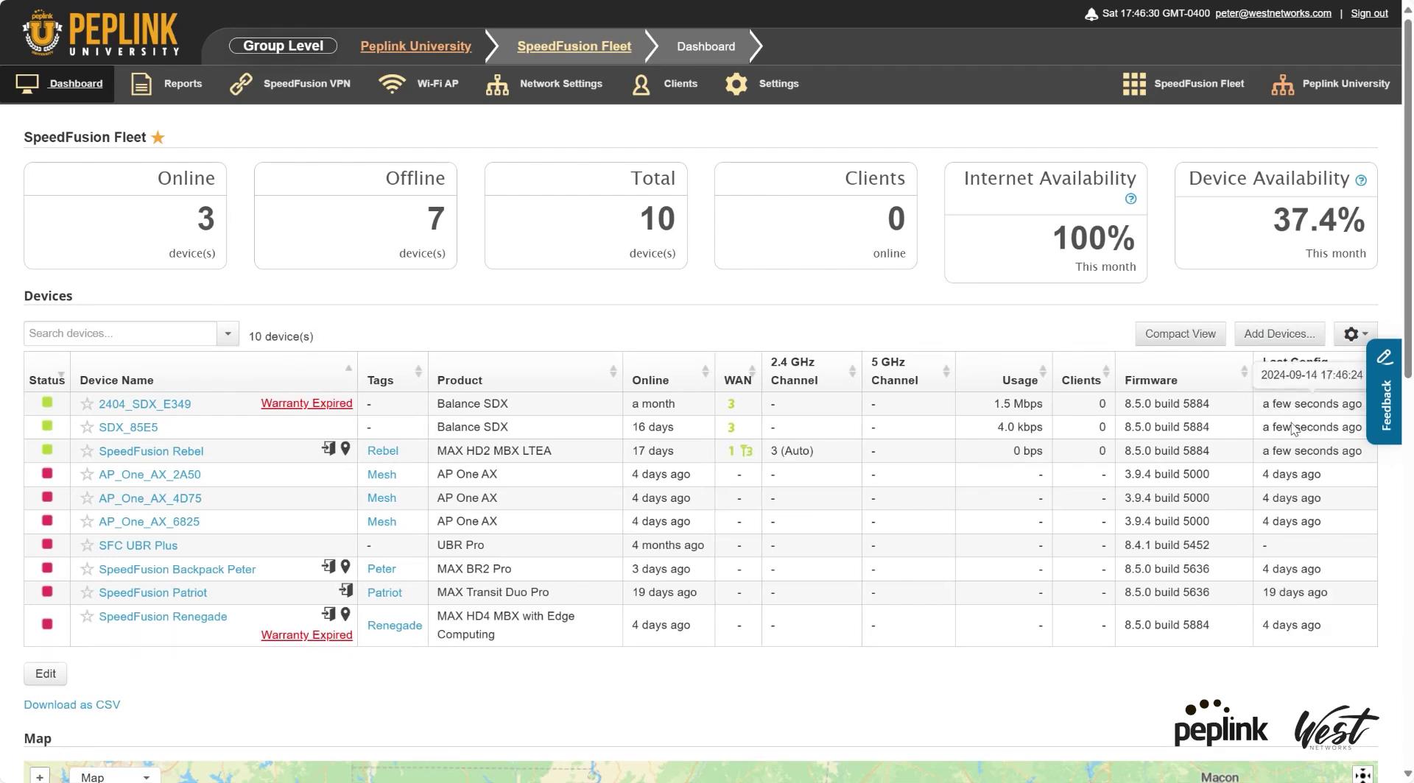
pyautogui.click(174, 457)
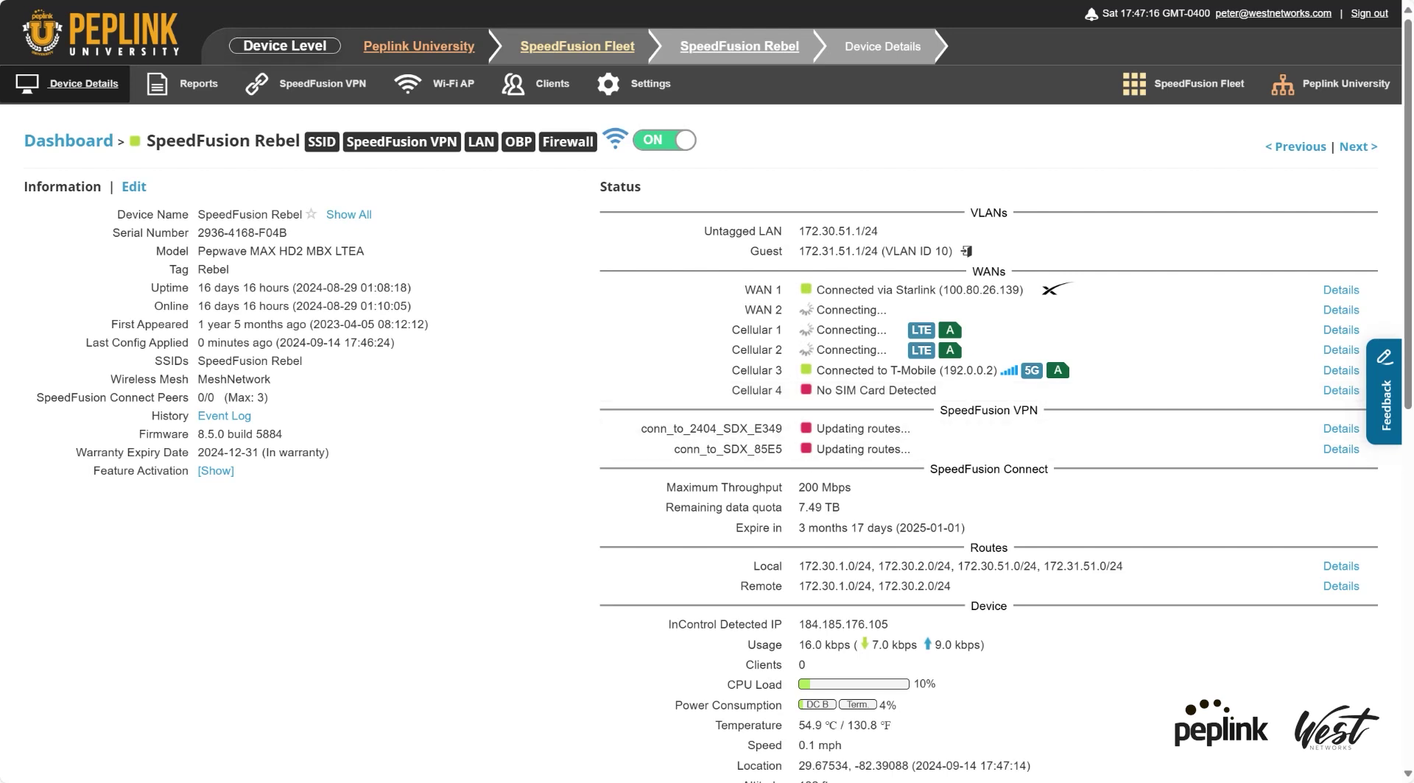
# Open the router's remote web admin and view the SpeedFusion VPN remote peer status
pyautogui.moveTo(625, 85)
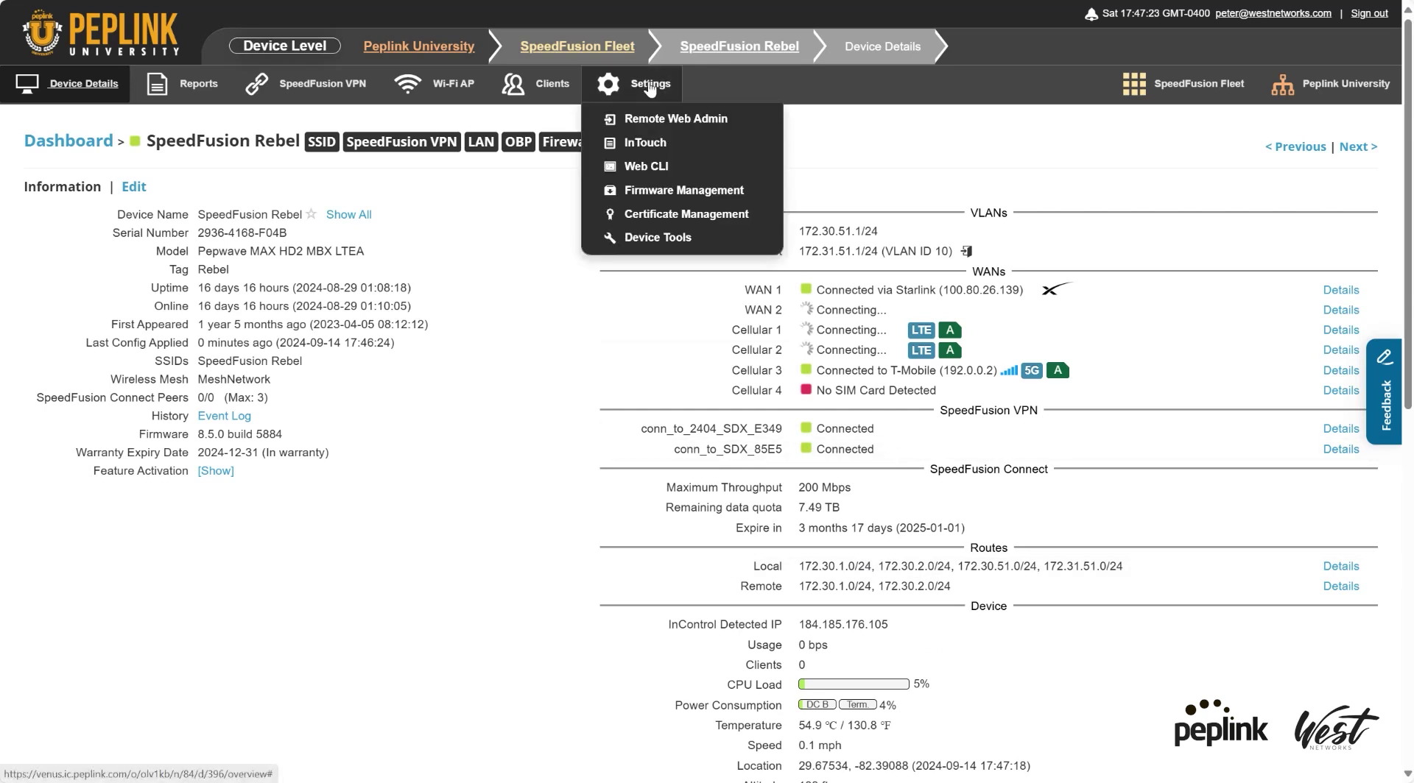
pyautogui.click(663, 120)
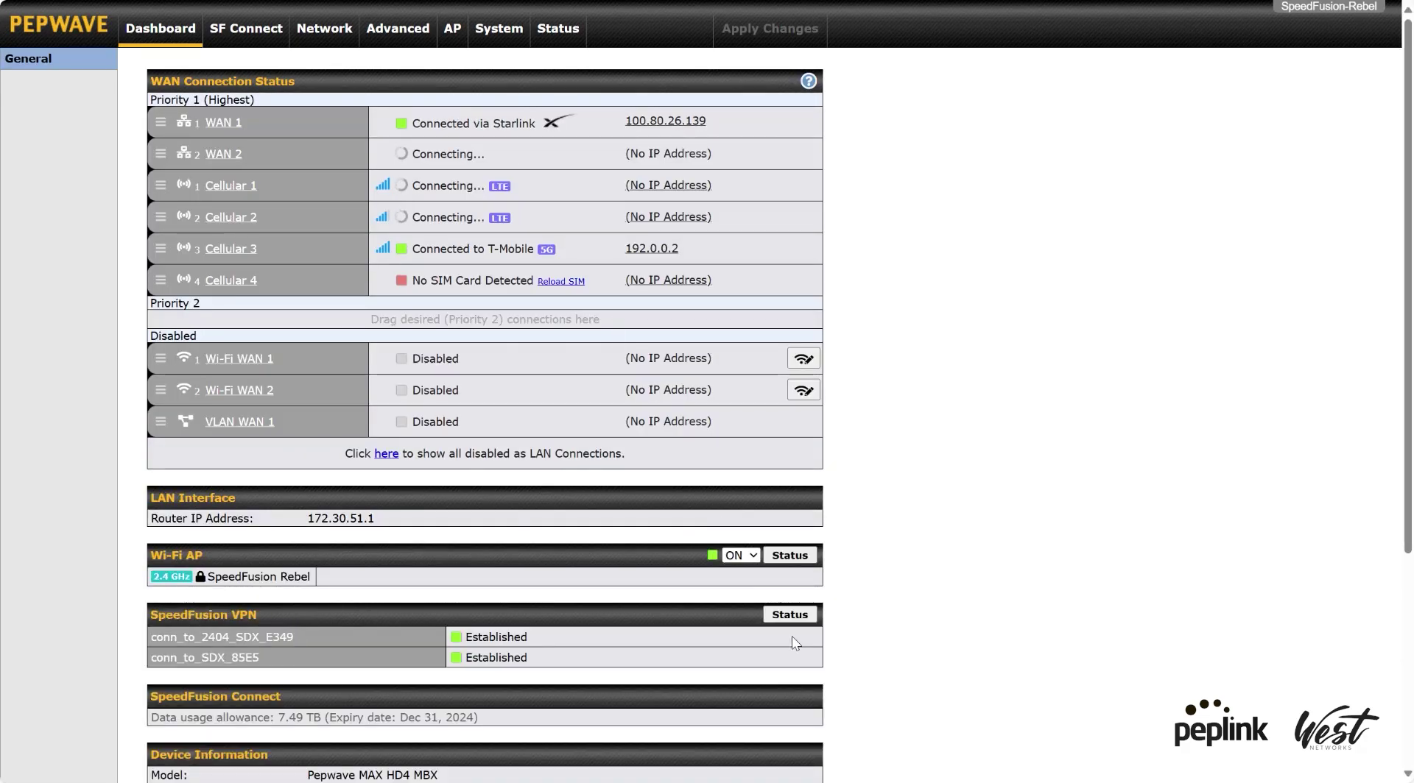
pyautogui.click(789, 614)
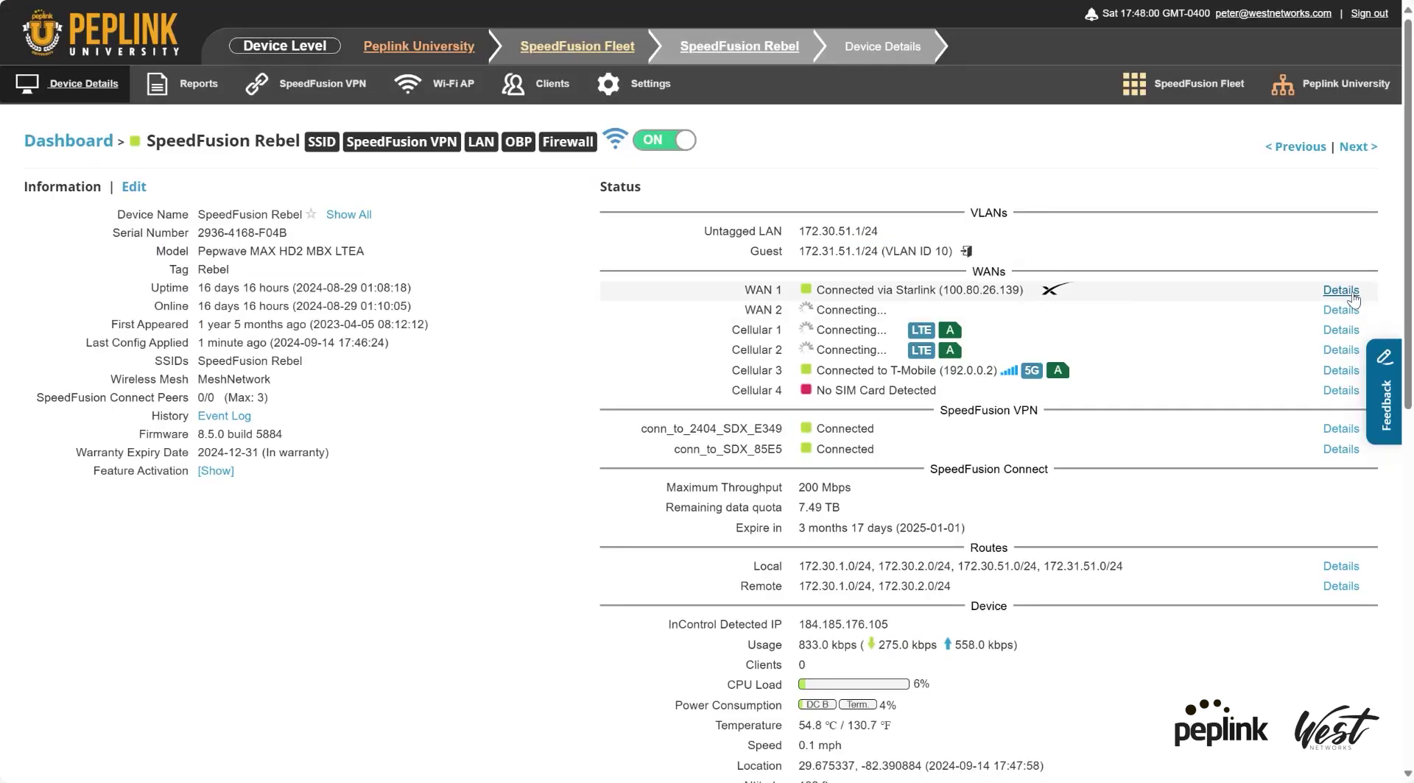
# Reboot the Starlink on WAN 1 from its InControl details and confirm
pyautogui.click(1344, 291)
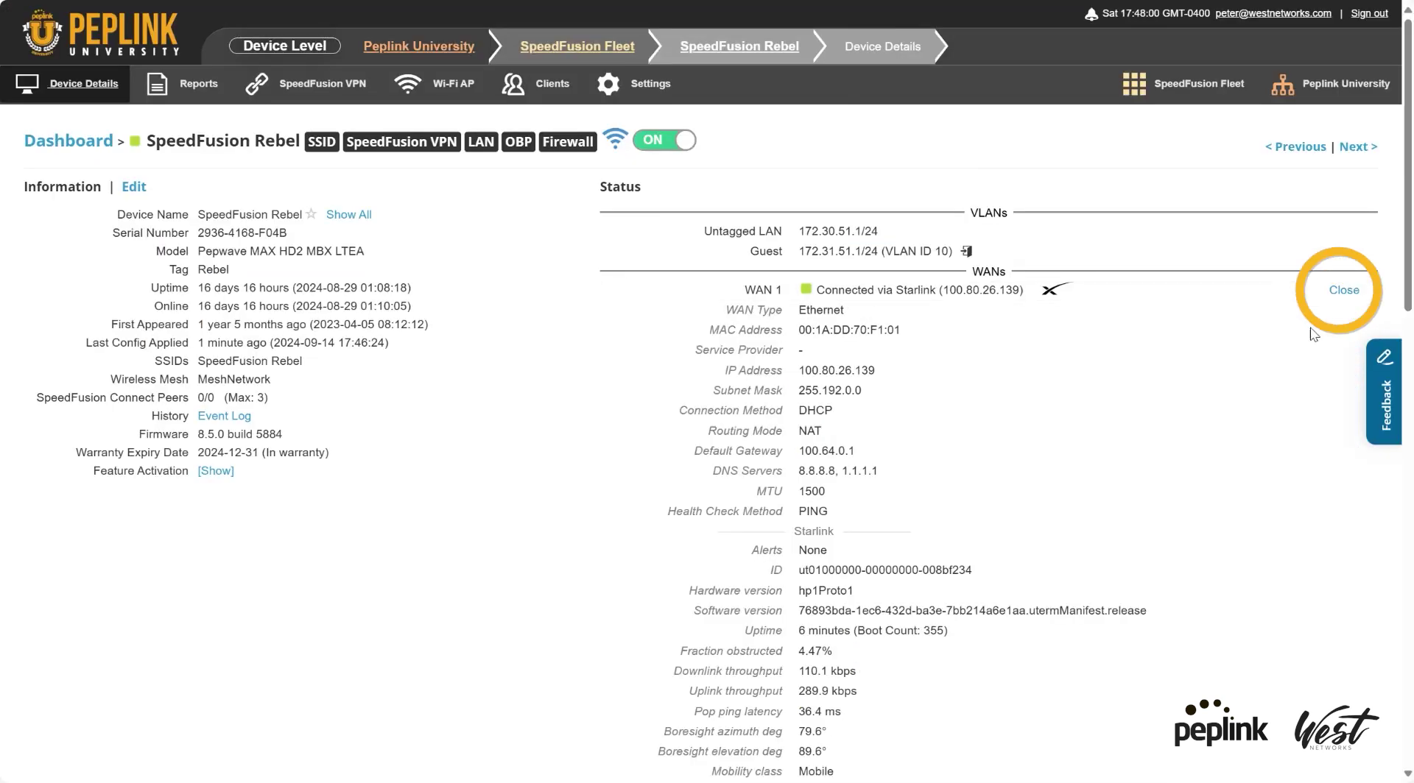
pyautogui.scroll(-3, 947, 559)
pyautogui.click(814, 543)
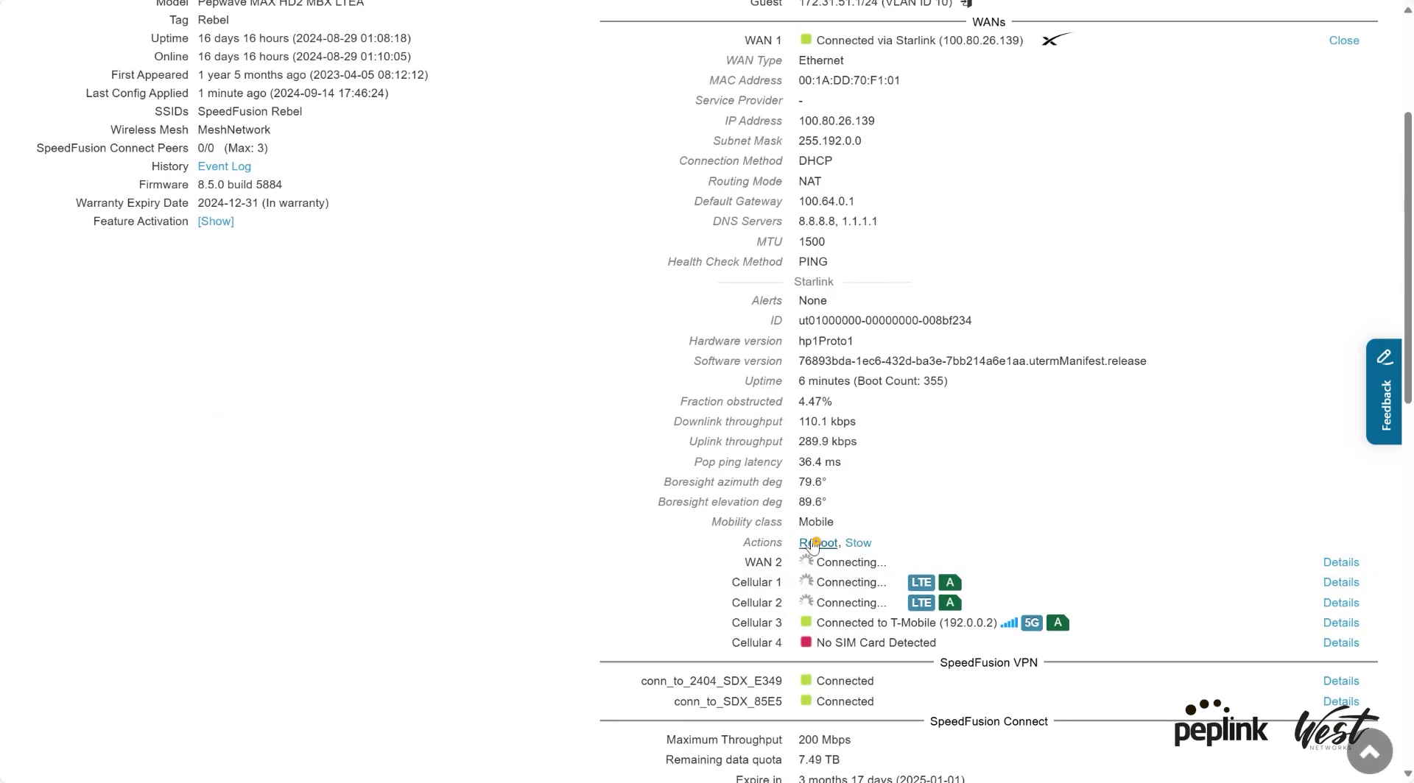
pyautogui.click(757, 414)
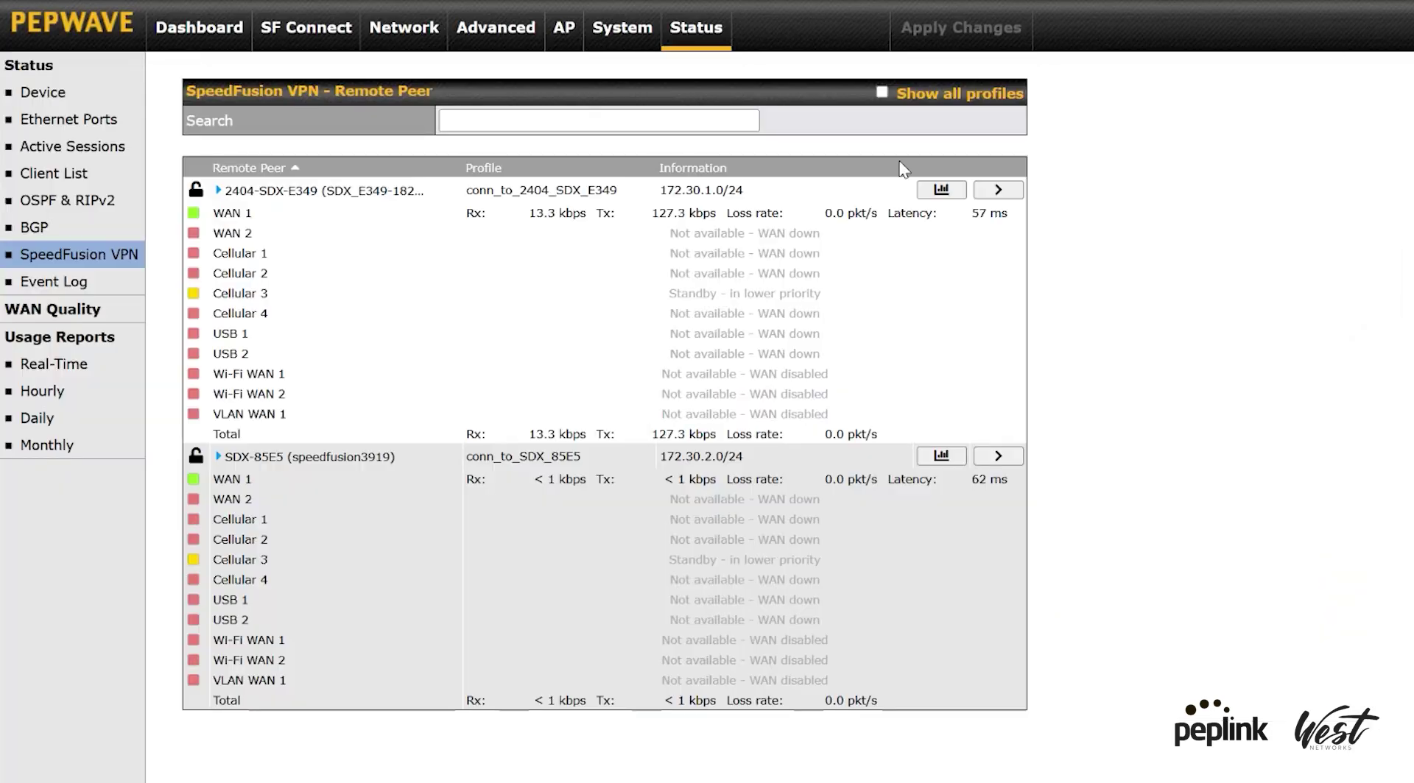